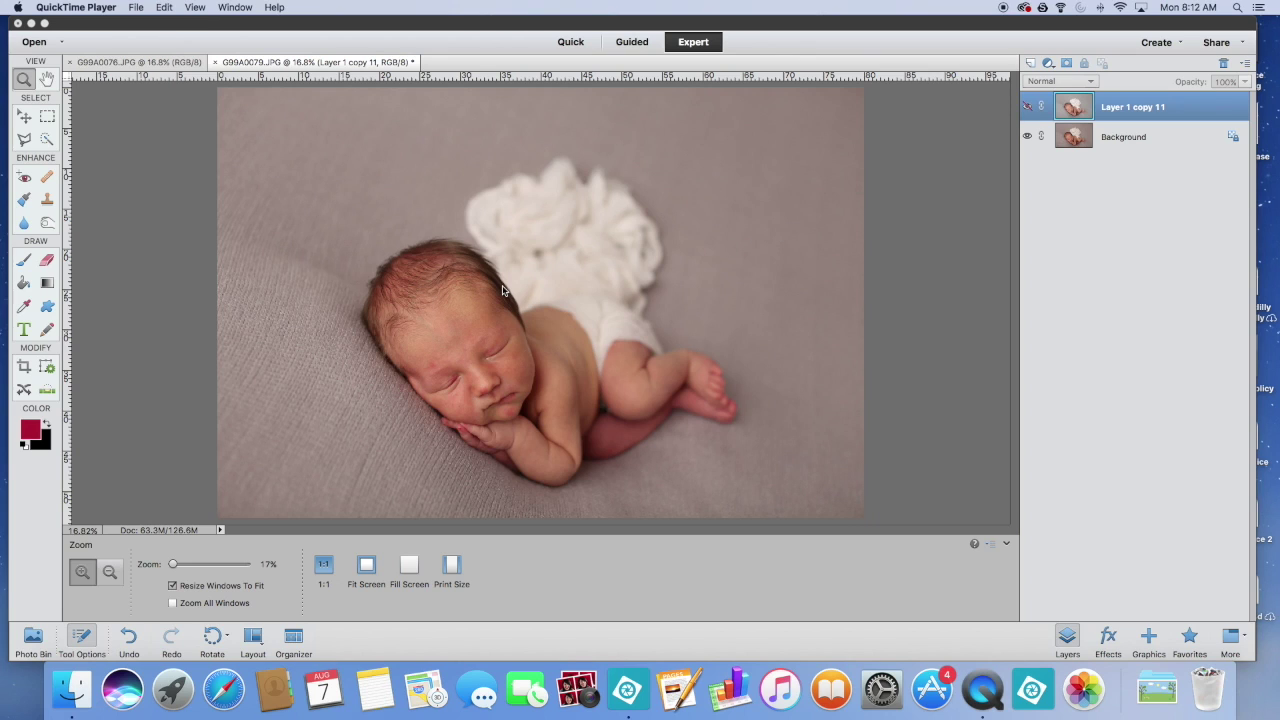
Step: Zoom in on the baby's head, fit the photo back on screen, and toggle Layer 1 copy 11's visibility
click(580, 362)
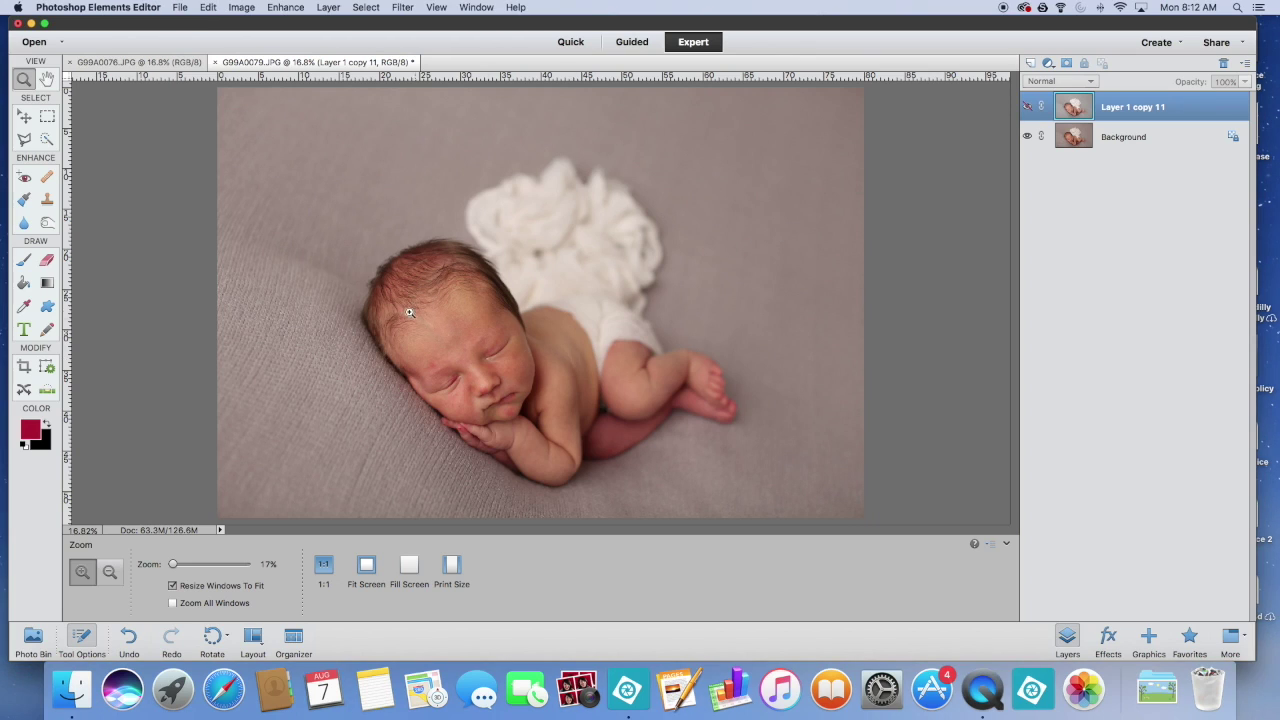
drag(380, 268, 553, 445)
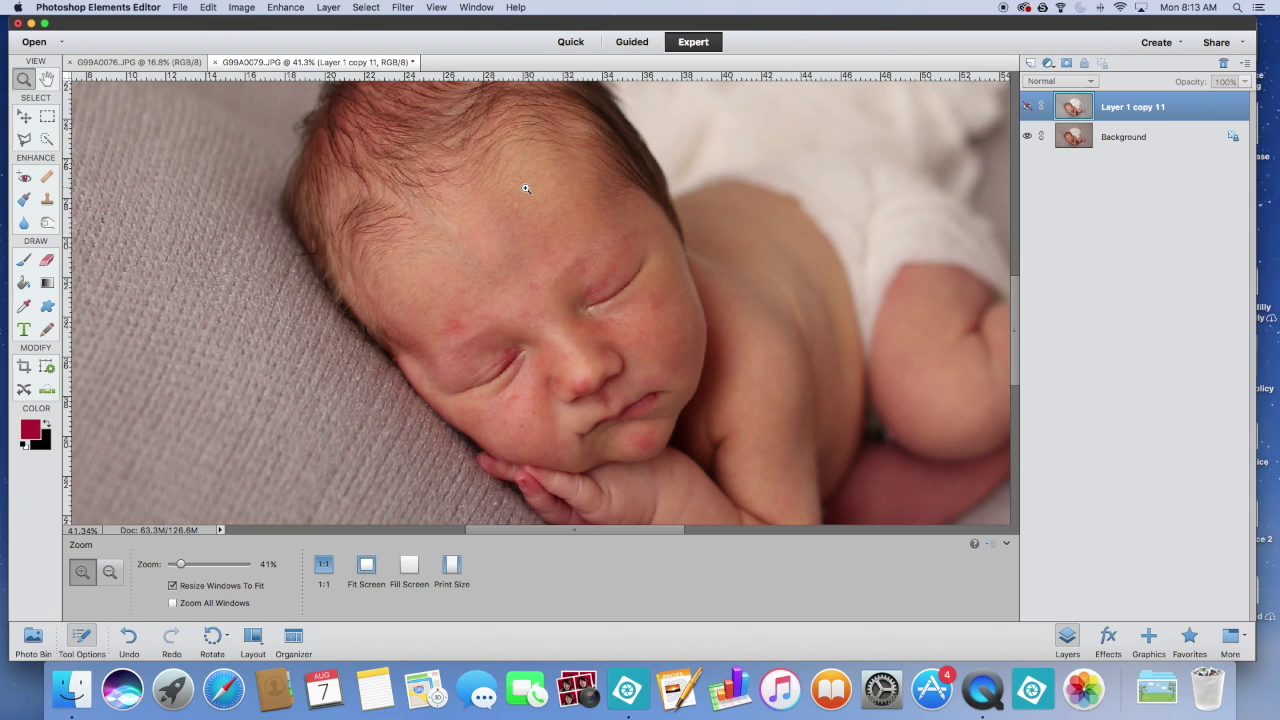
right_click(772, 214)
click(810, 221)
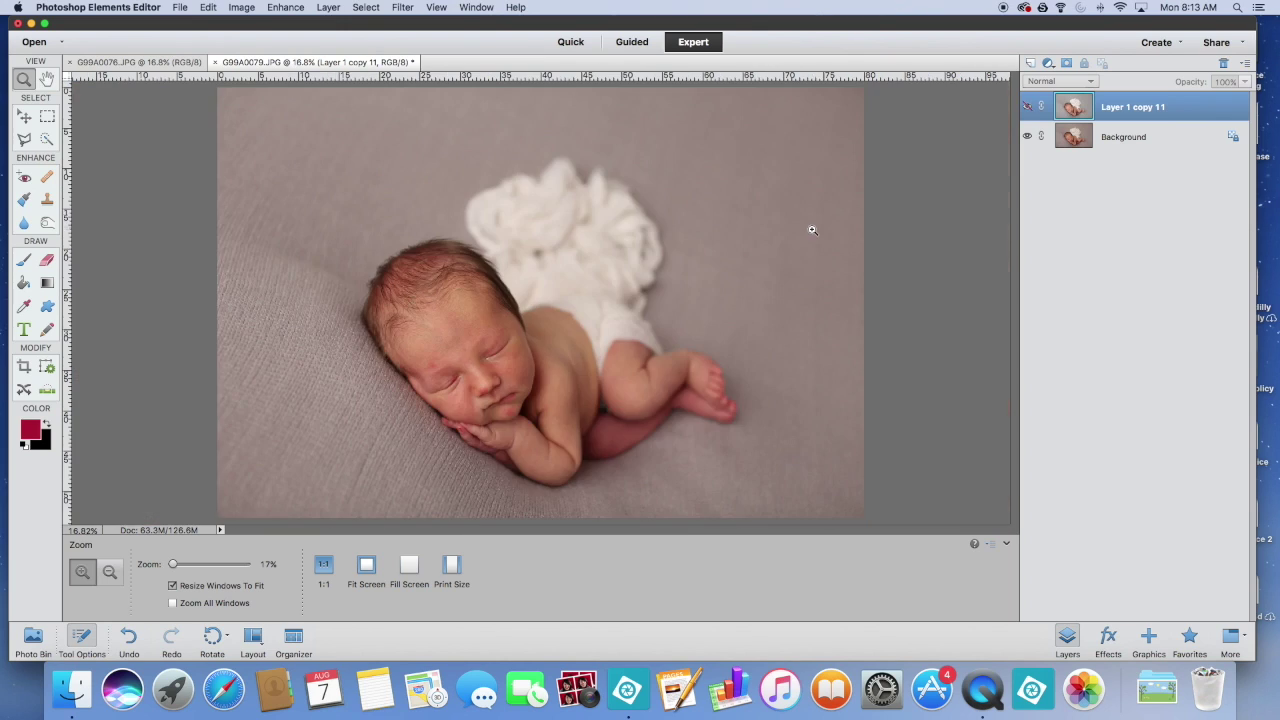
click(1029, 107)
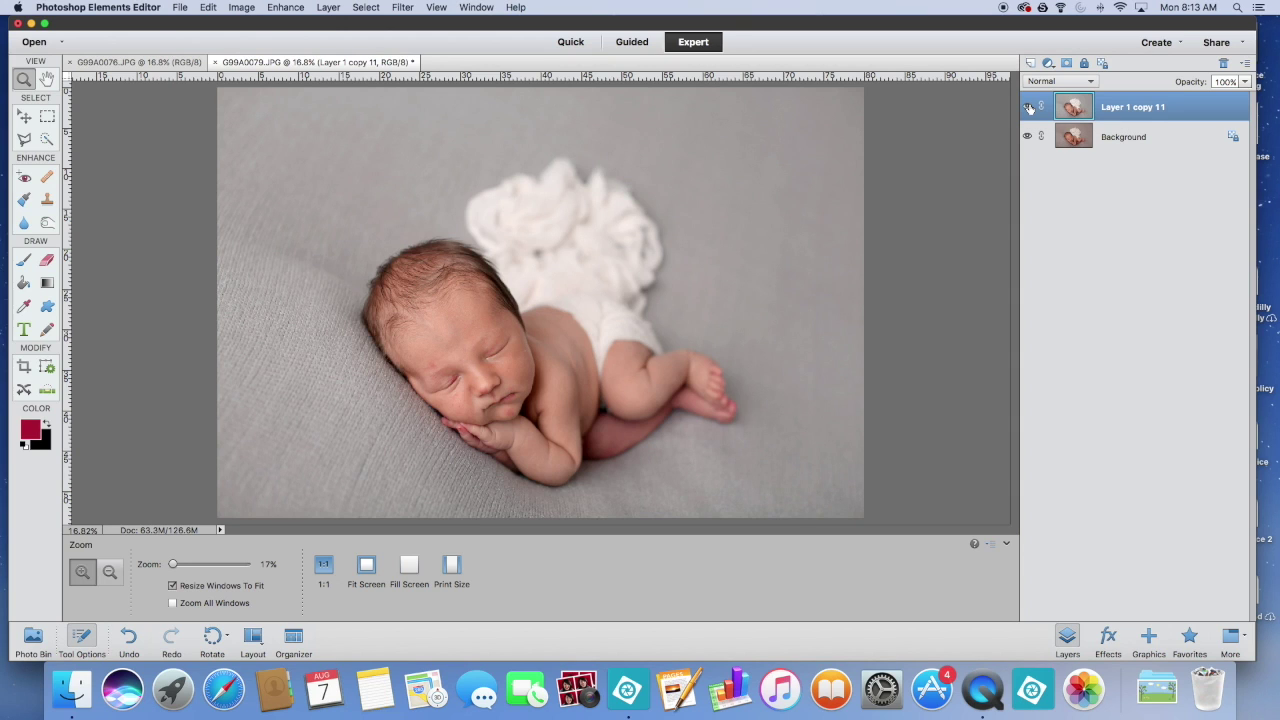
click(1029, 107)
Step: Show Layer 1 copy 11, hide Background, undo a stray new layer, and duplicate up to Layer 1 copy 15
click(1029, 107)
click(1029, 139)
click(1049, 64)
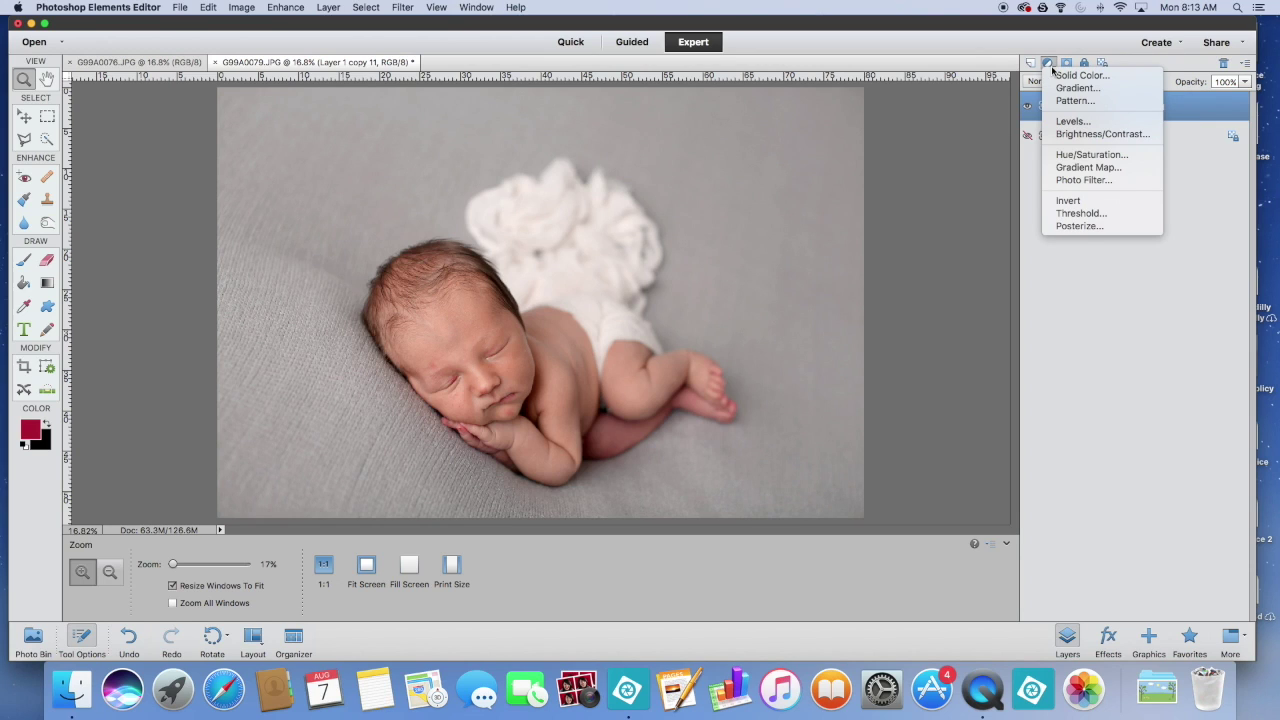
click(1071, 68)
click(1031, 64)
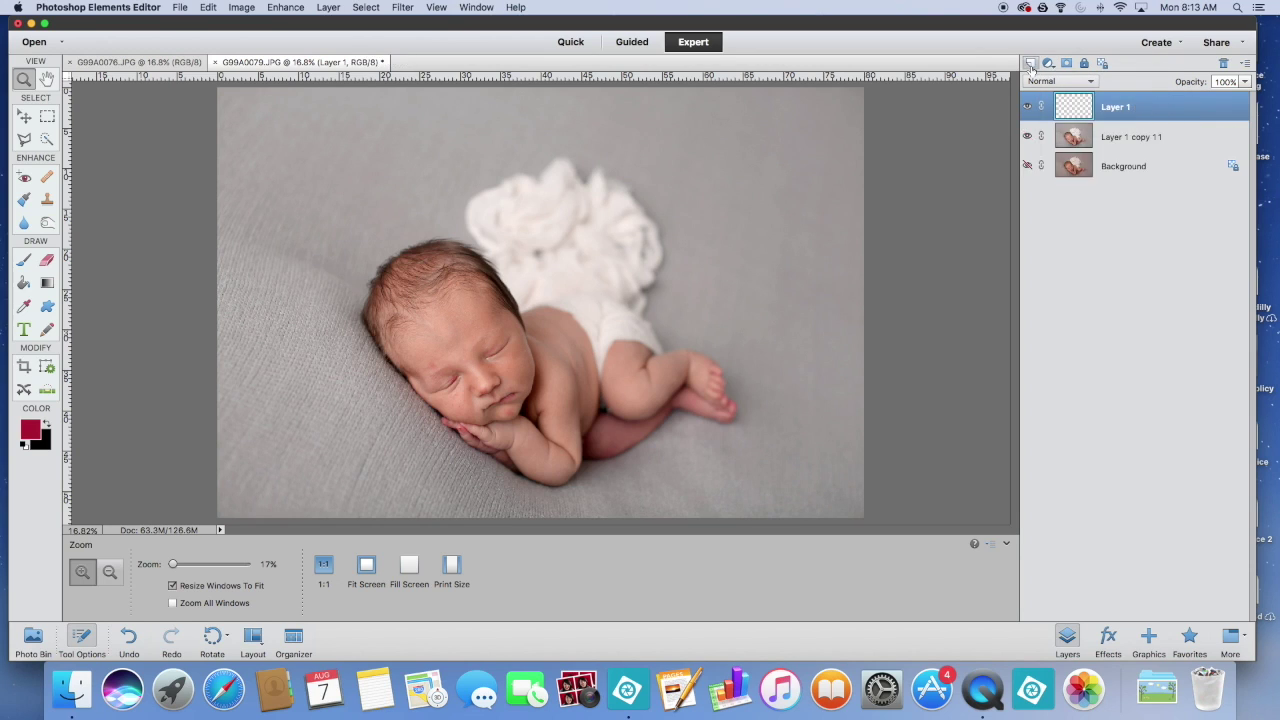
key(super+z)
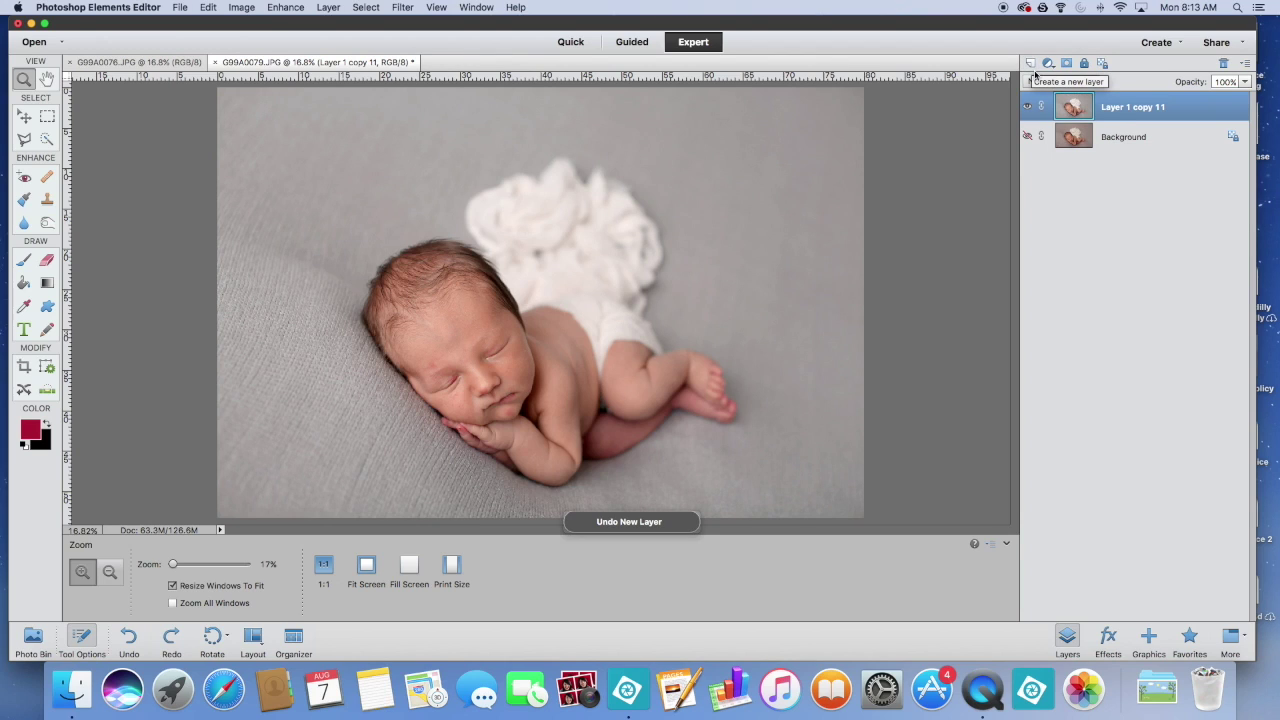
key(super+j)
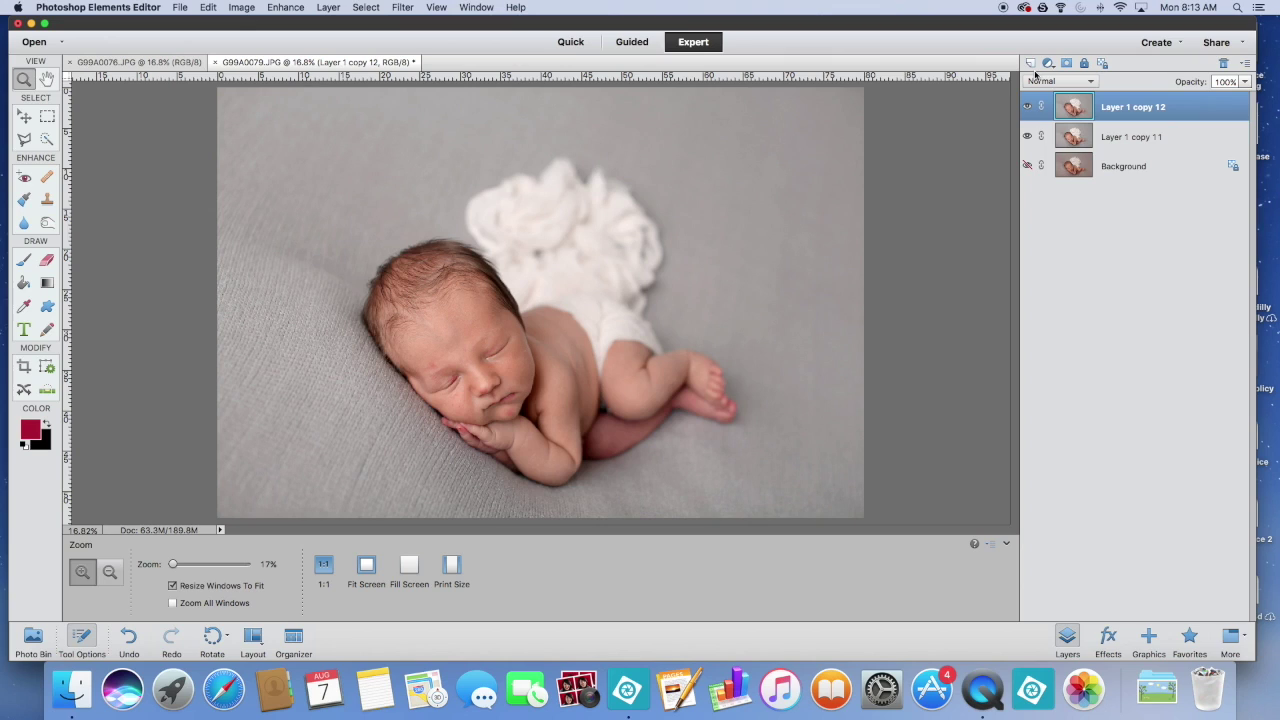
key(super+j)
key(super+j)
key(super+j)
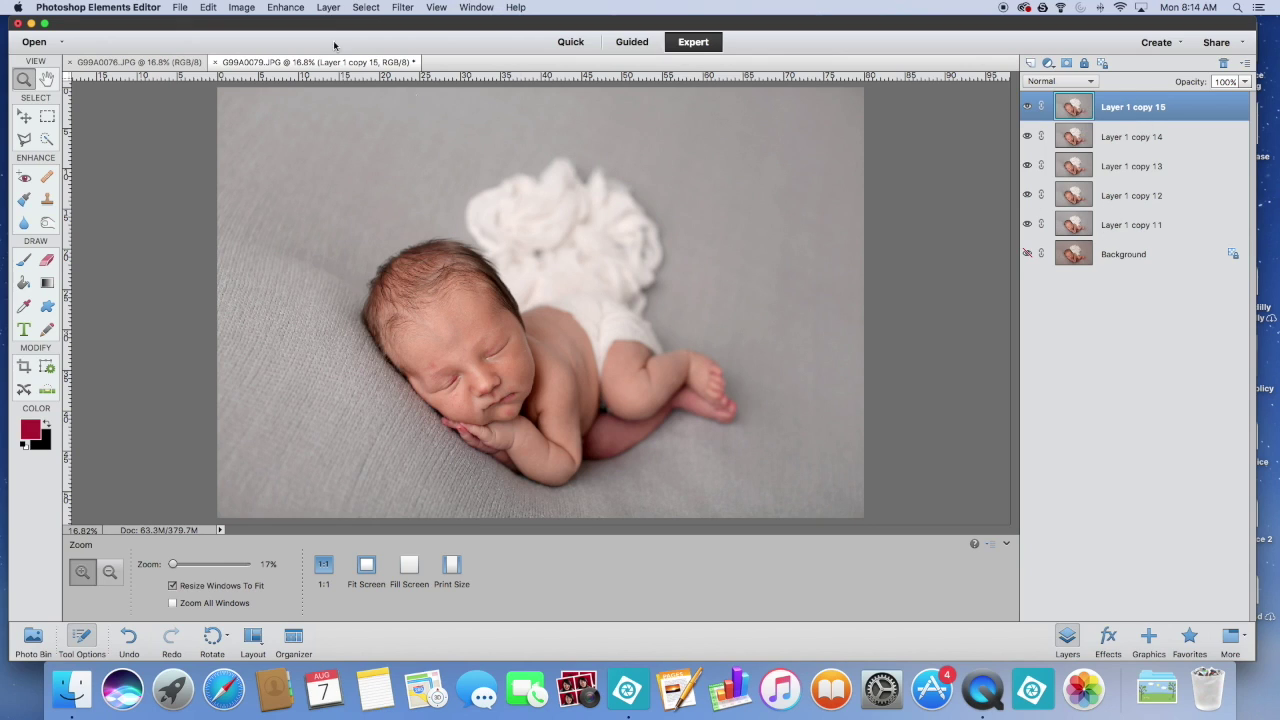
Step: Gaussian-blur Layer 1 copy 15 at radius 4, then invert it into a negative with Cmd+I
click(401, 8)
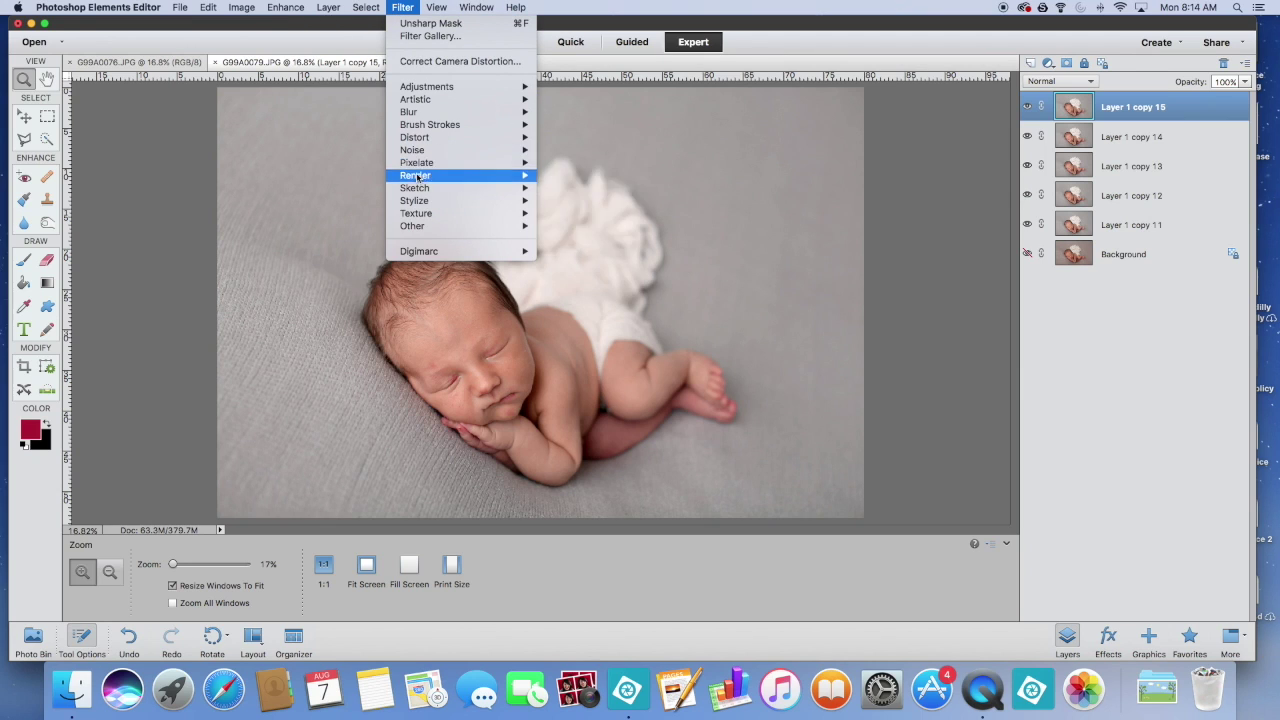
mouse_move(410, 112)
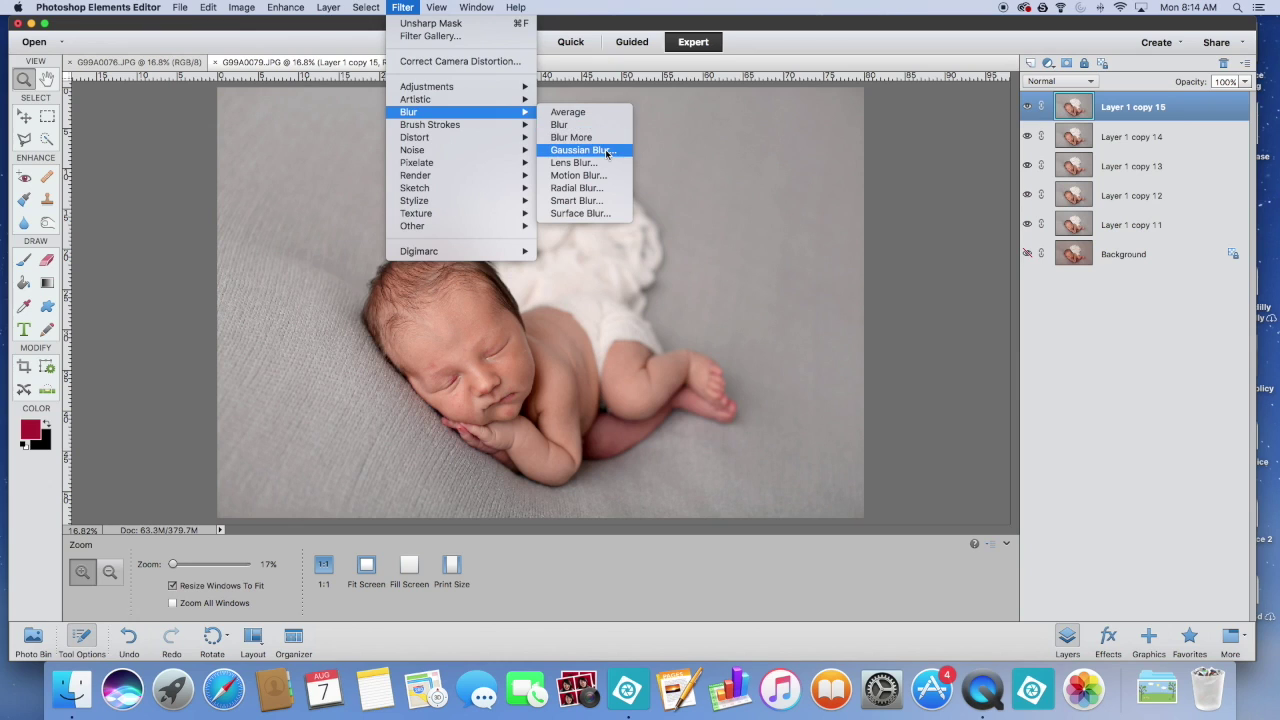
click(606, 152)
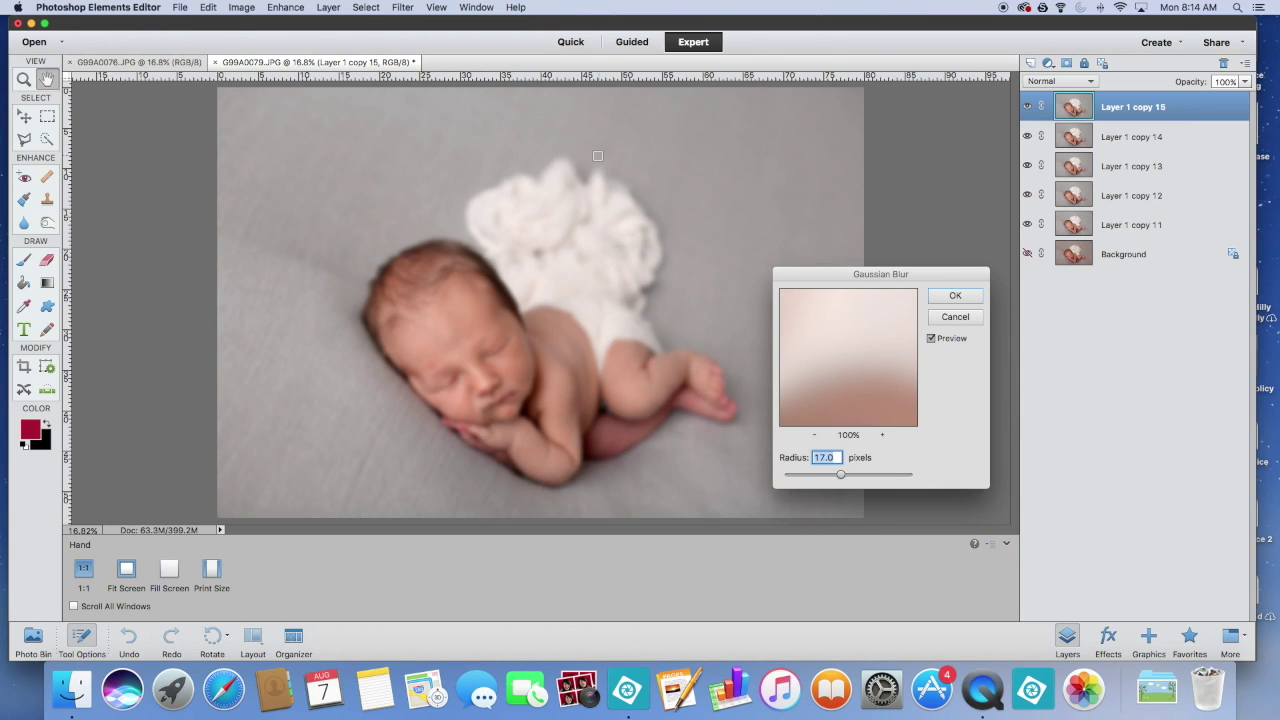
text(4)
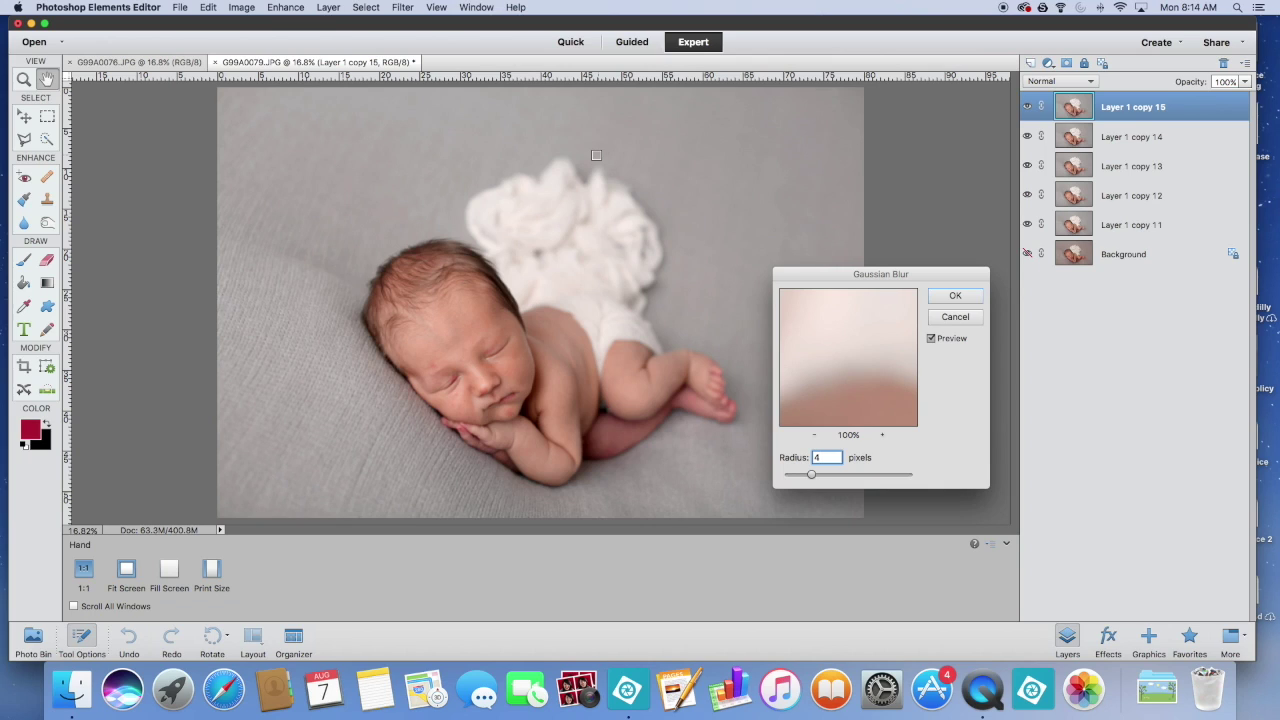
click(951, 300)
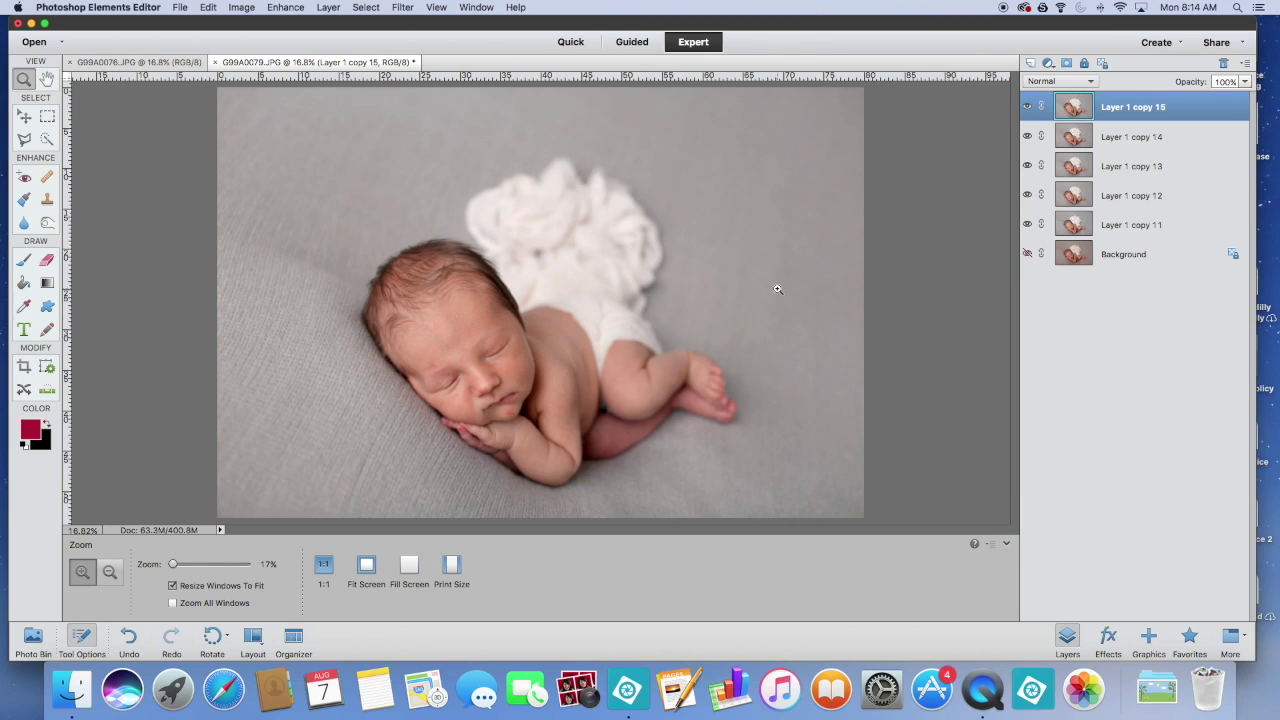
key(super+i)
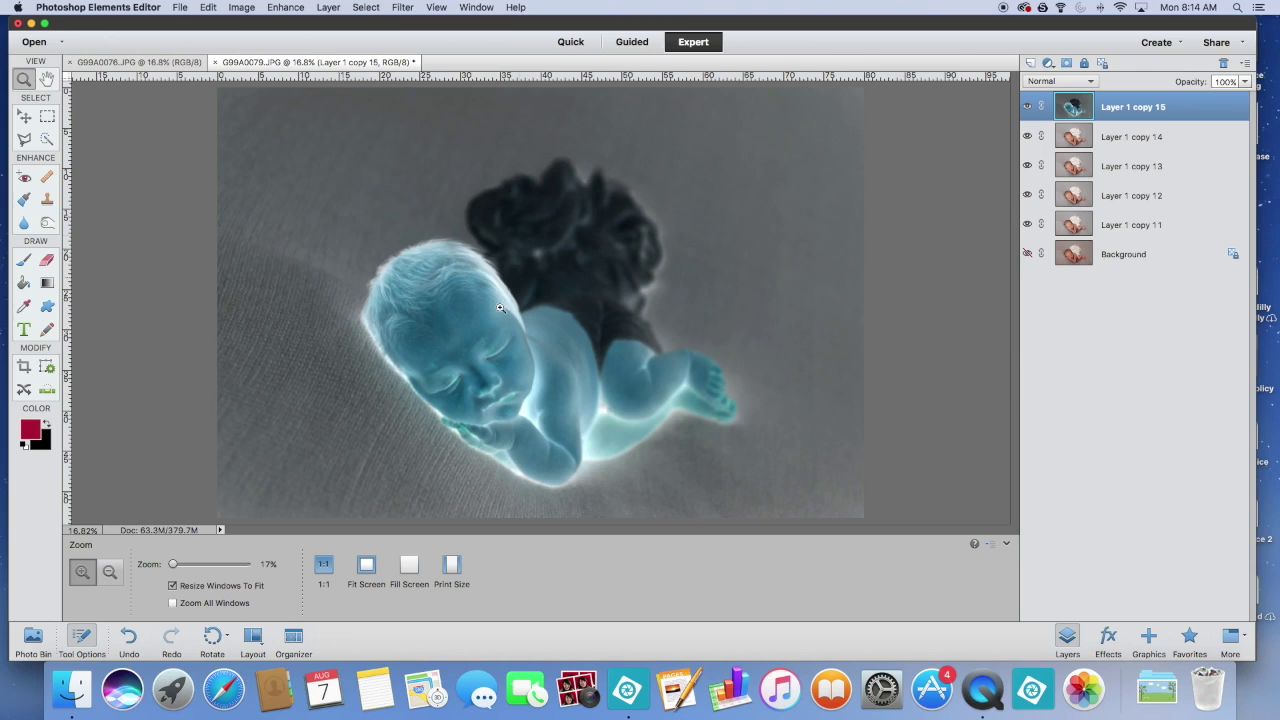
Step: Set Layer 1 copy 15's opacity to 50%
double_click(1224, 82)
text(50)
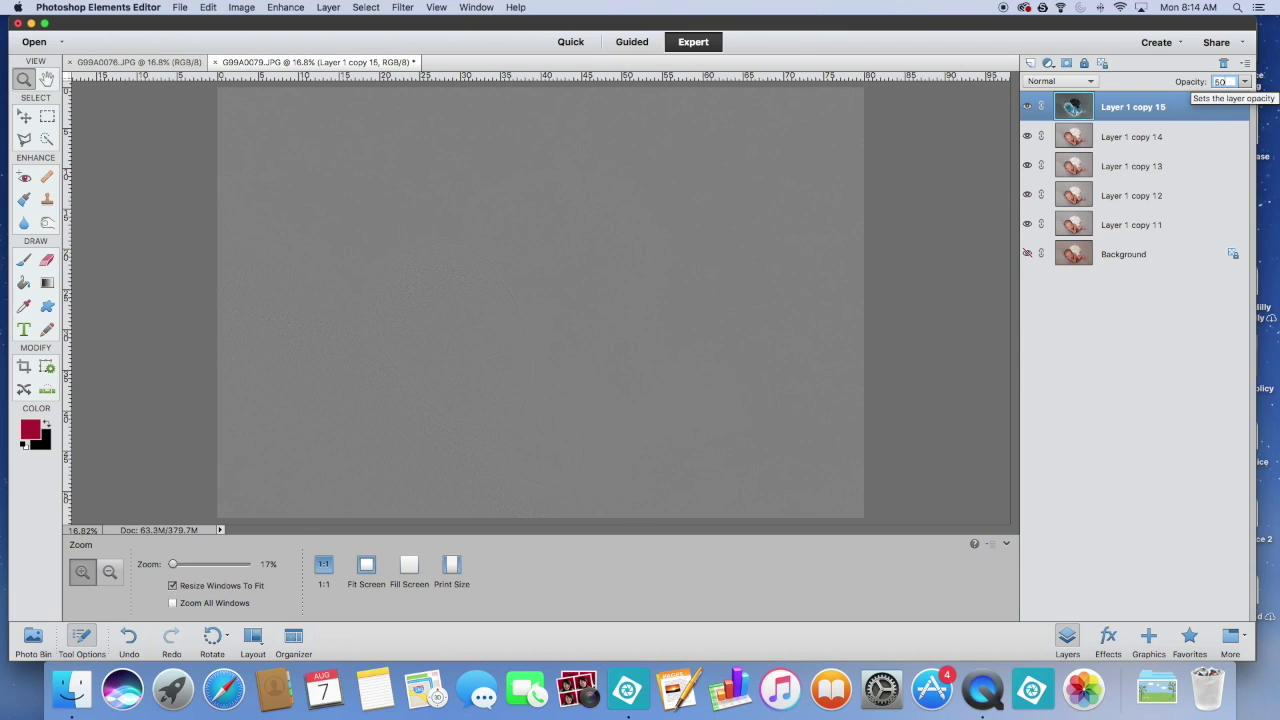
click(946, 157)
Step: Inspect the grey texture up close, then select Layer 1 copy 14 together with copy 15
right_click(294, 297)
click(294, 297)
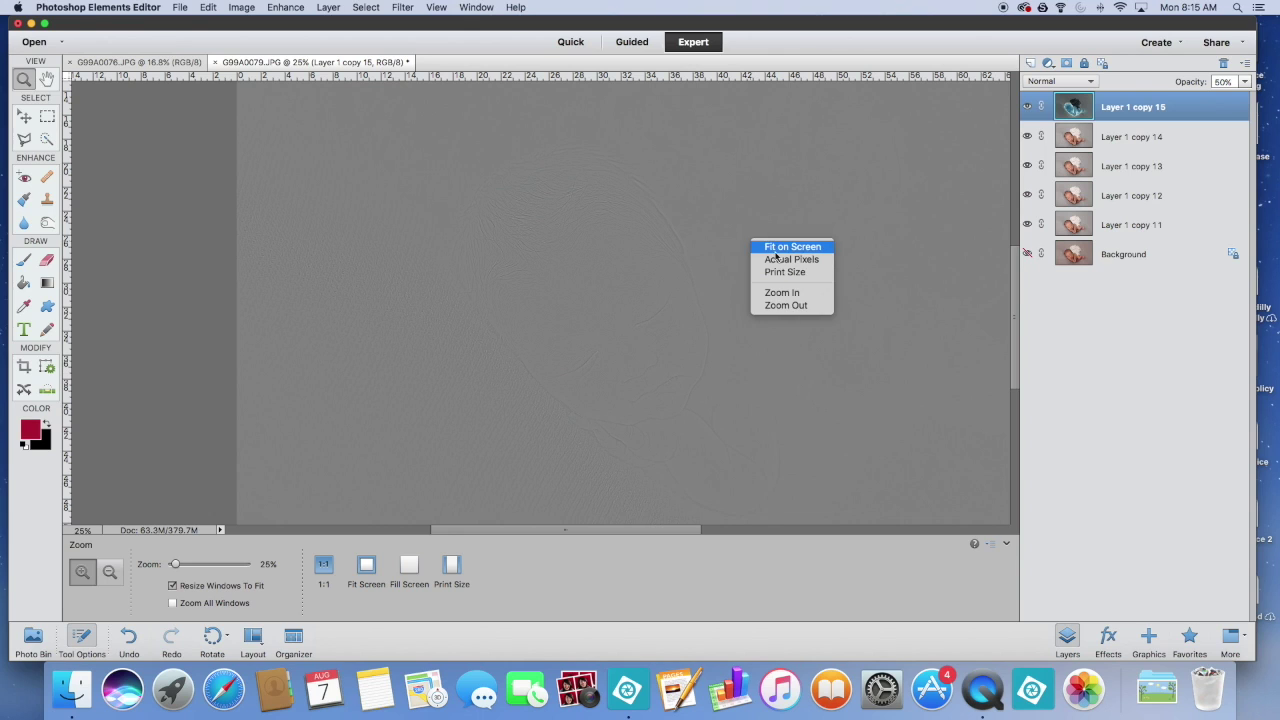
click(775, 250)
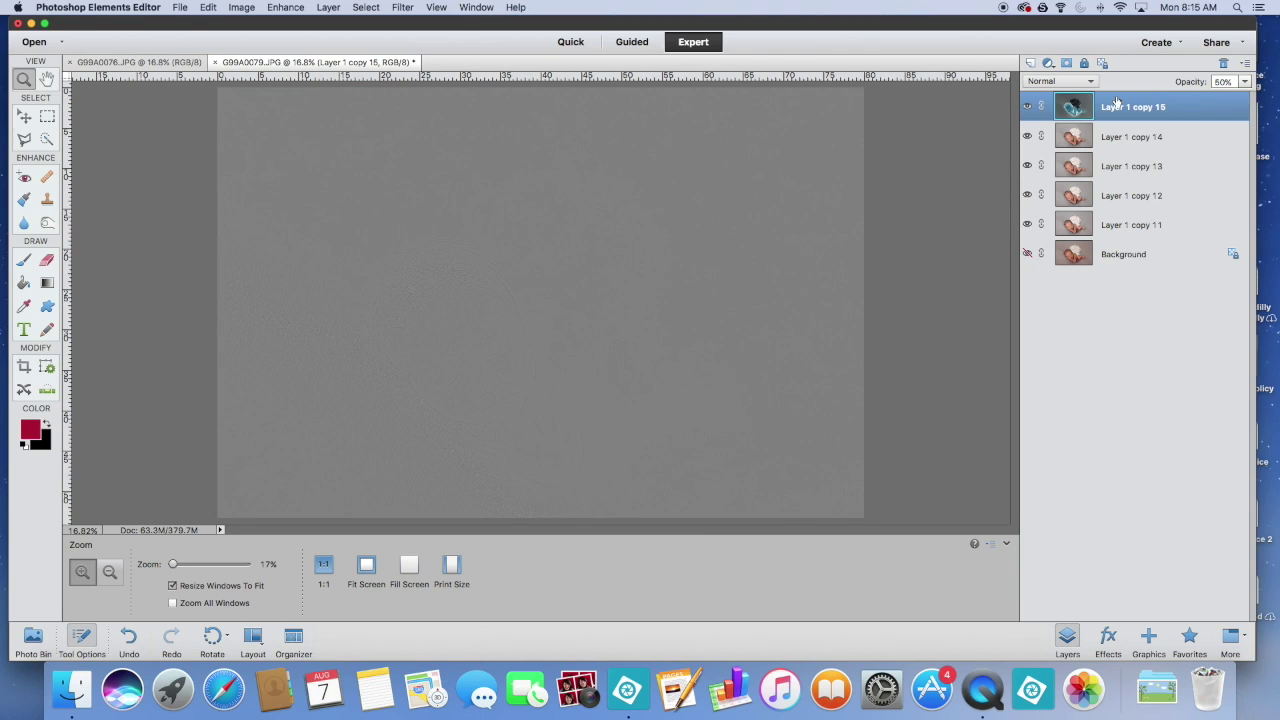
shift+click(1127, 138)
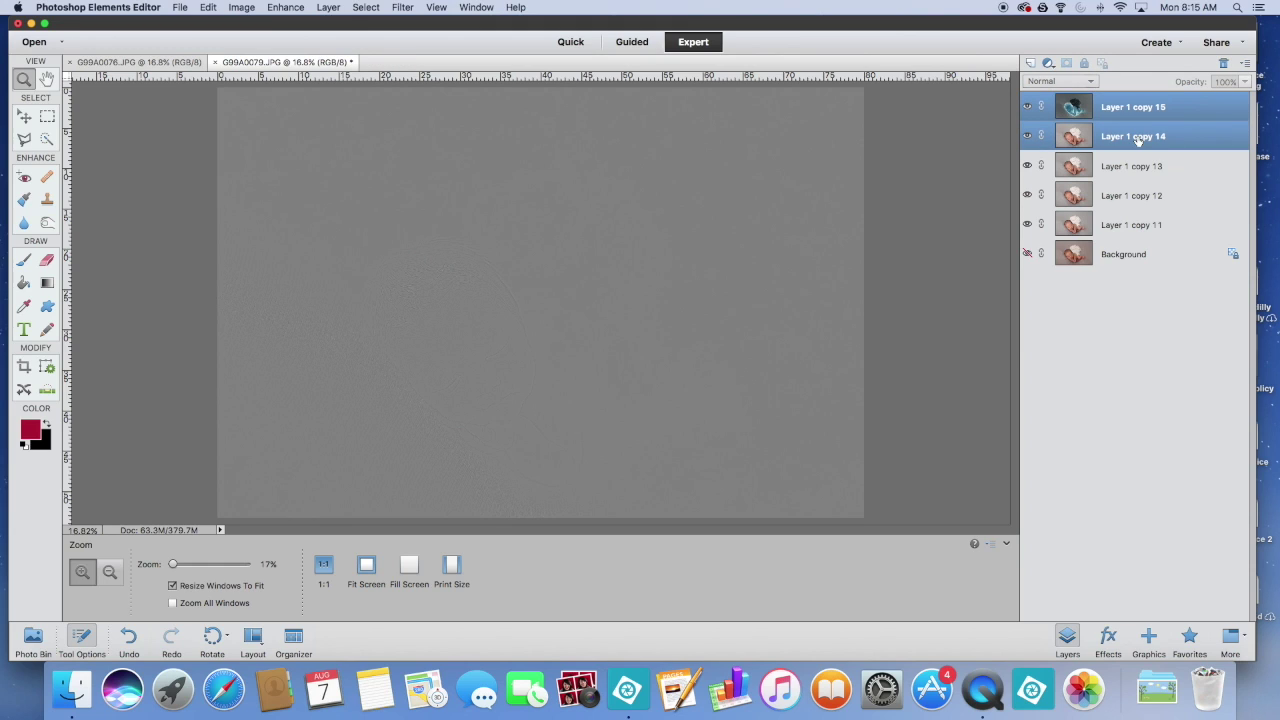
Step: Merge the two top layers and set the merged layer's blend mode to Linear Light
key(super+e)
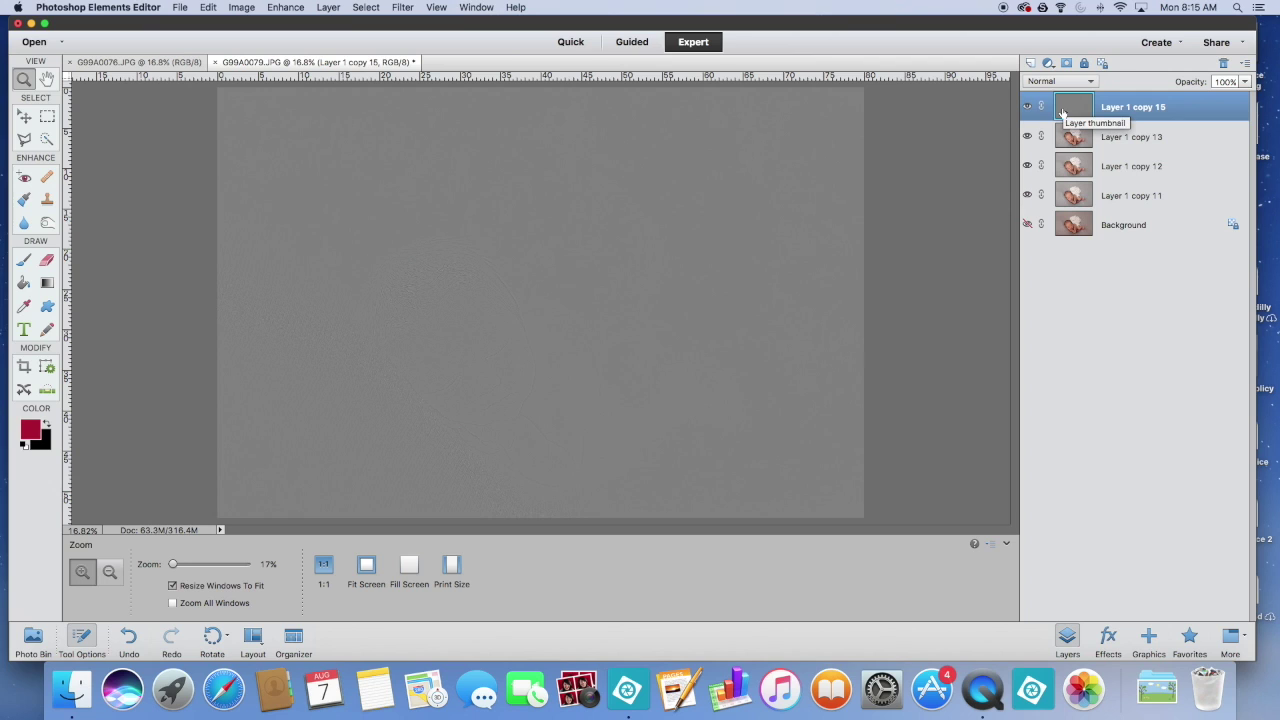
click(1064, 82)
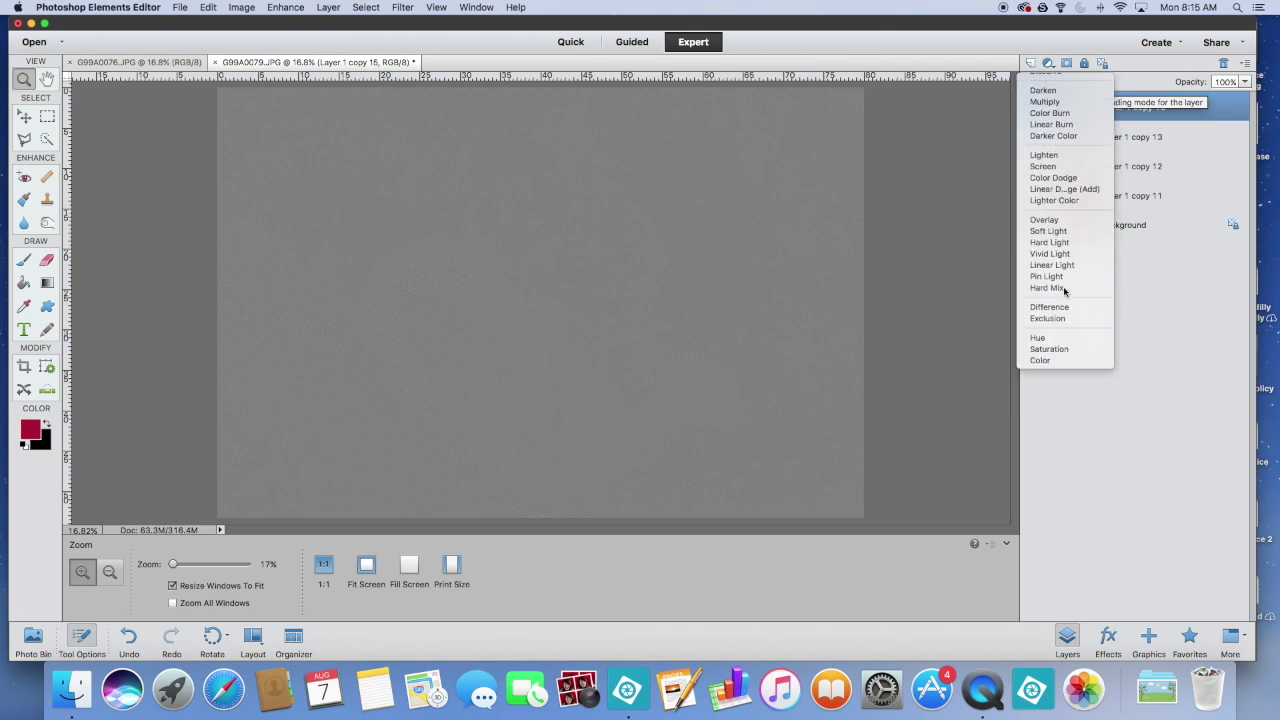
click(1064, 289)
Step: Zoom in on the face, toggle the Linear Light layer to compare before/after, then fit on screen
click(491, 357)
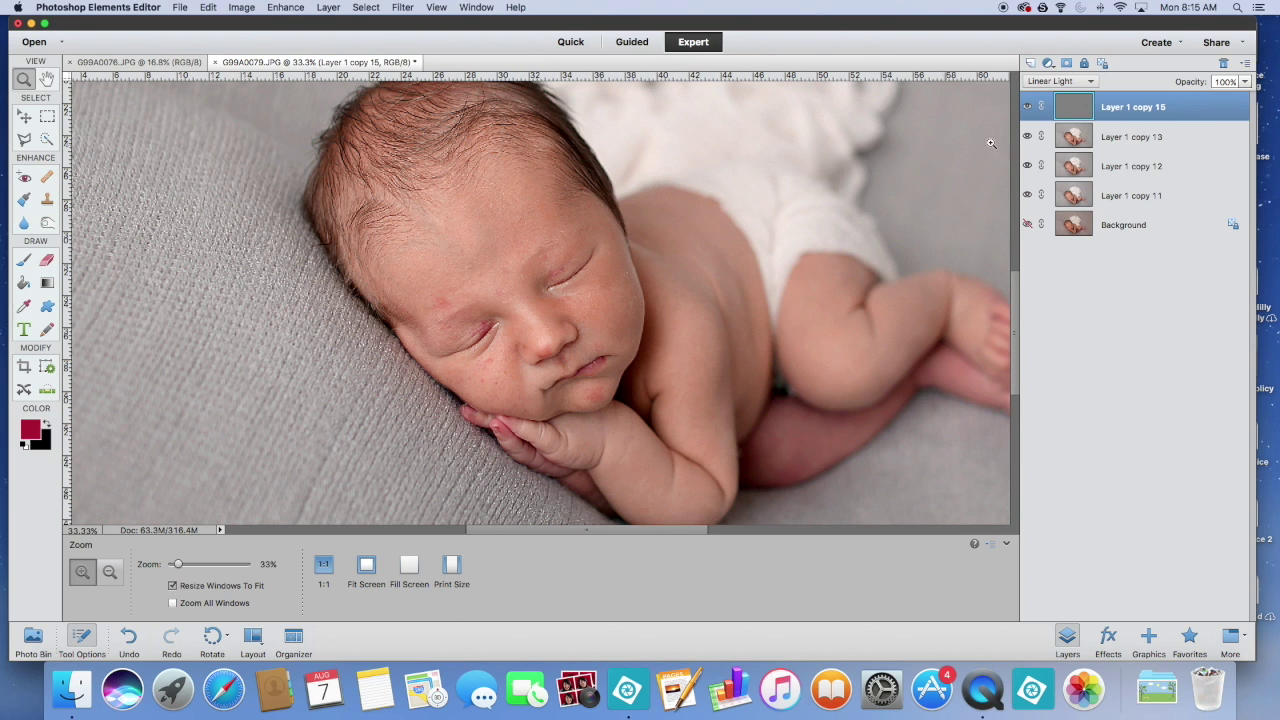
click(1027, 106)
click(1028, 107)
click(1028, 107)
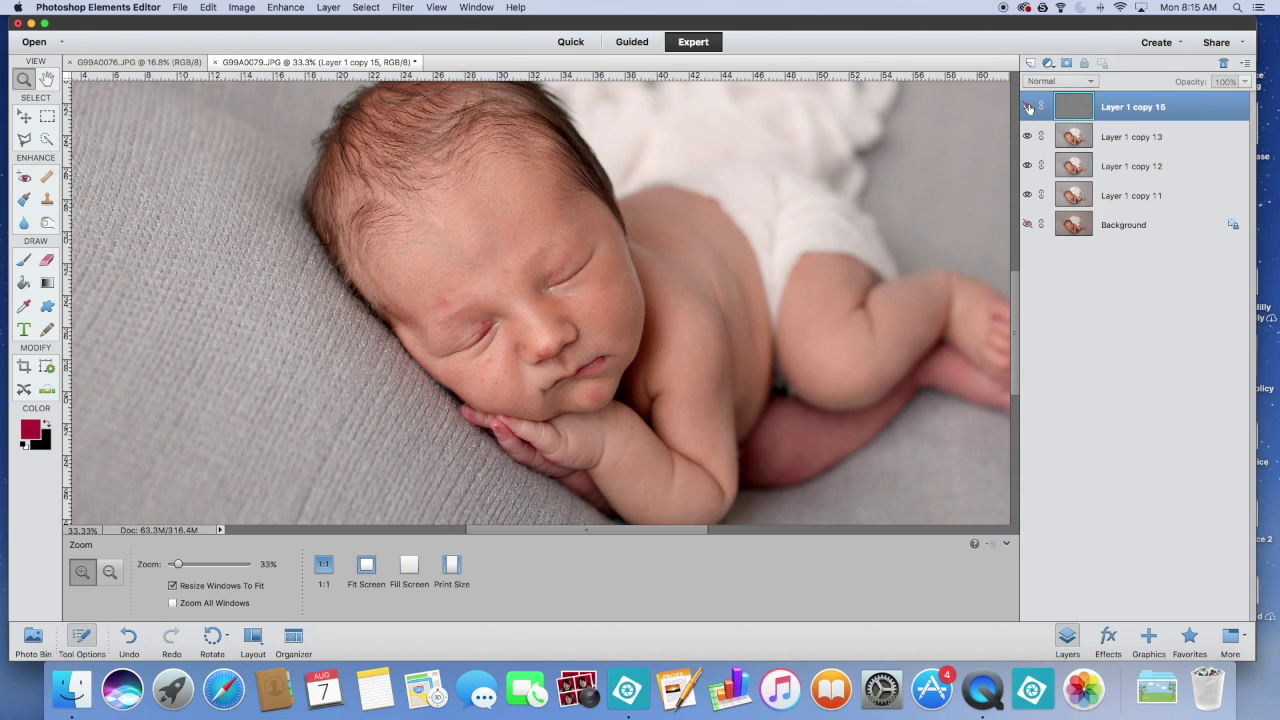
click(1028, 107)
right_click(587, 213)
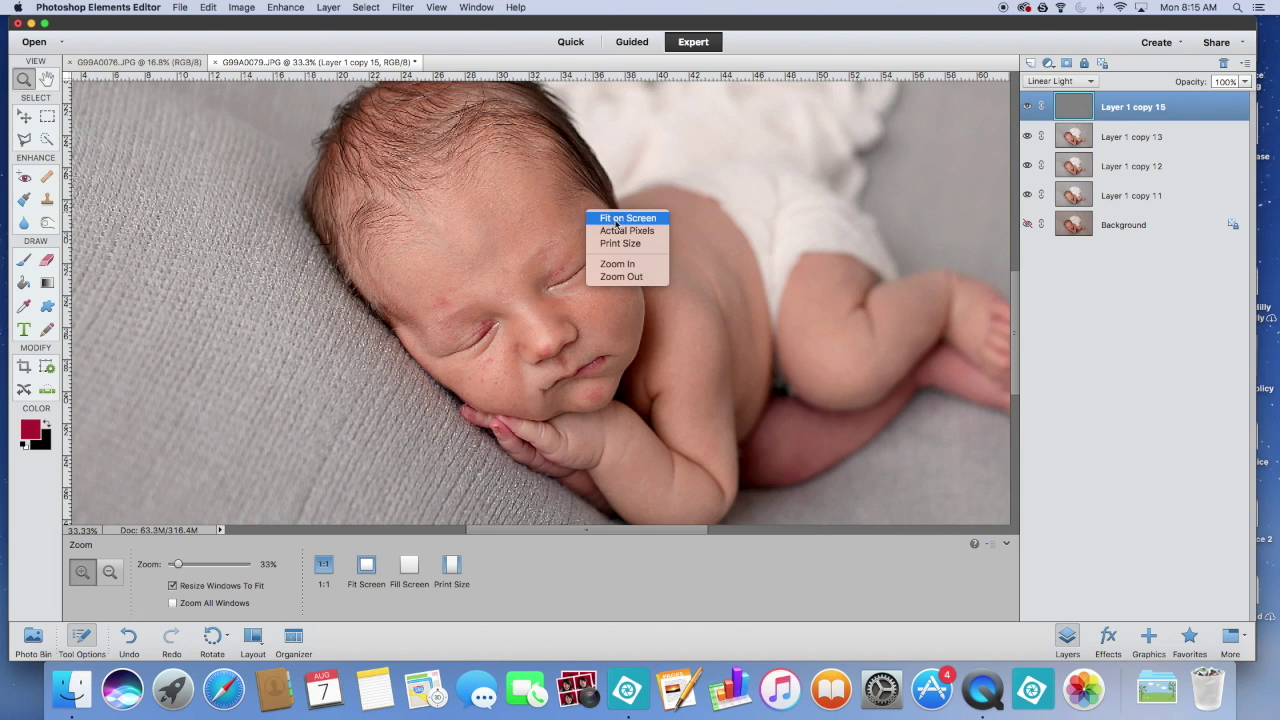
click(614, 218)
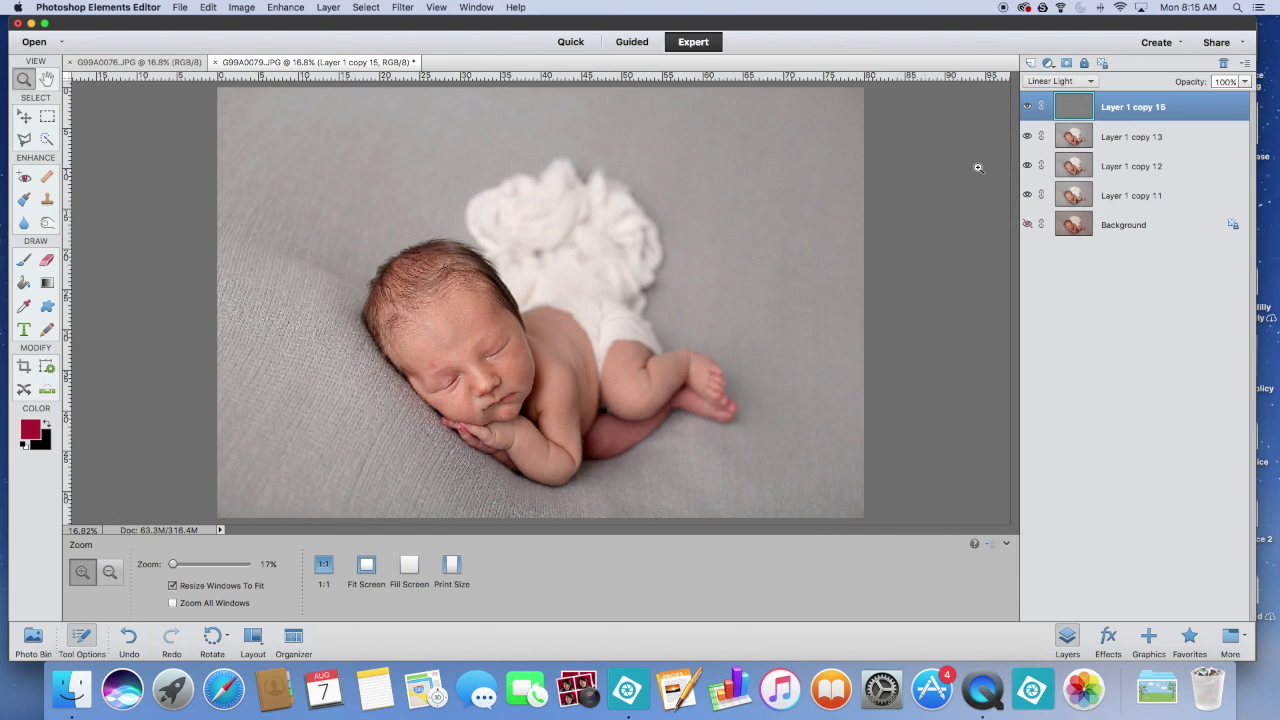
right_click(1125, 108)
Step: Rename Layer 1 copy 15 to 'High Pass'
click(1140, 112)
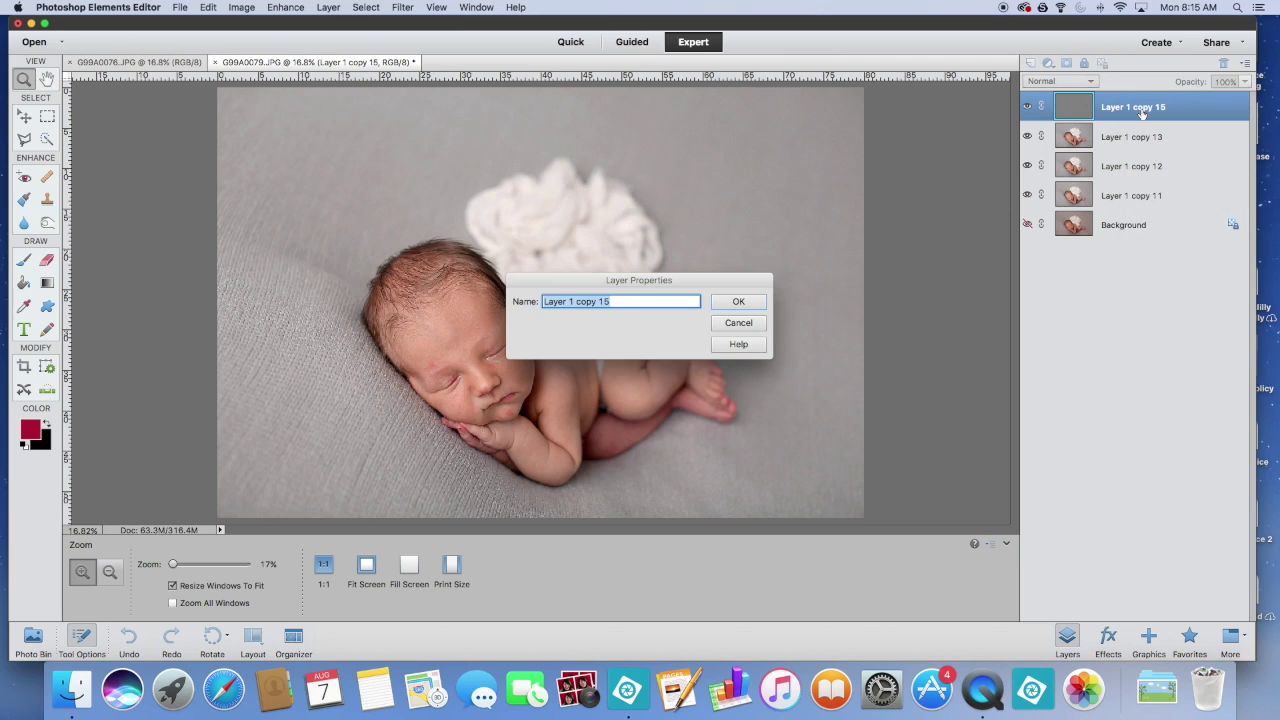
text(High)
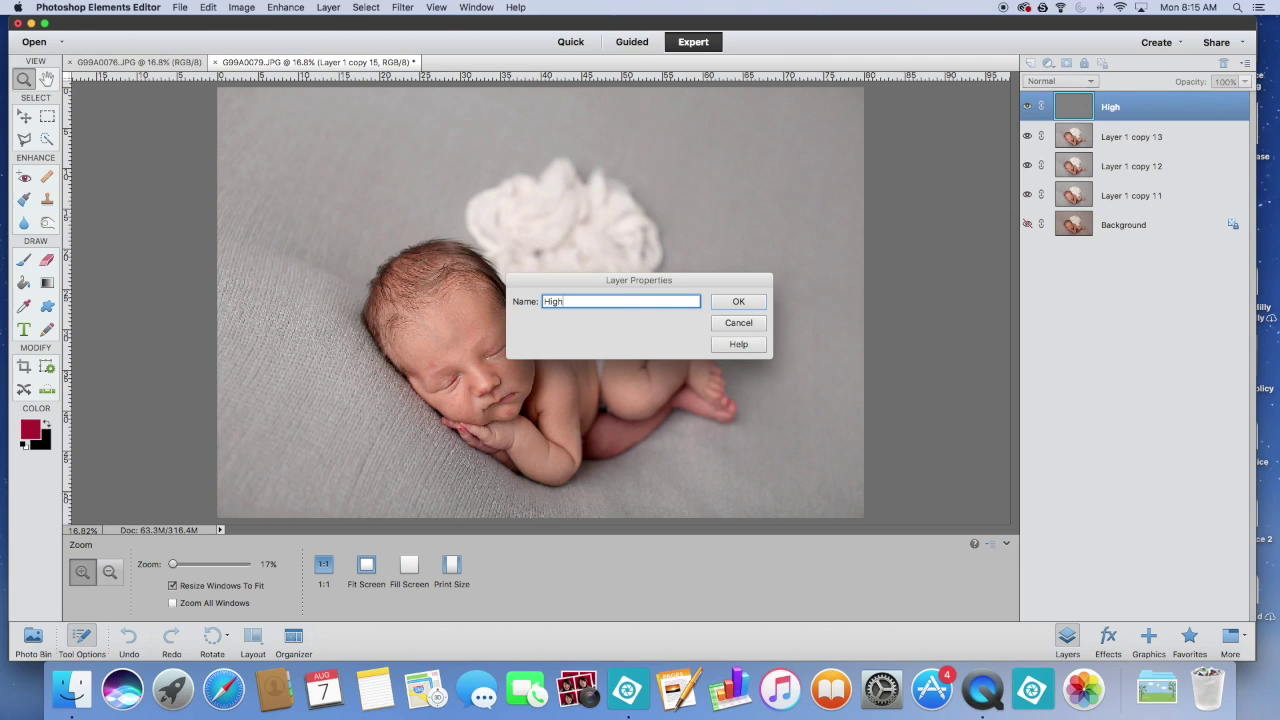
text( Pass)
click(758, 305)
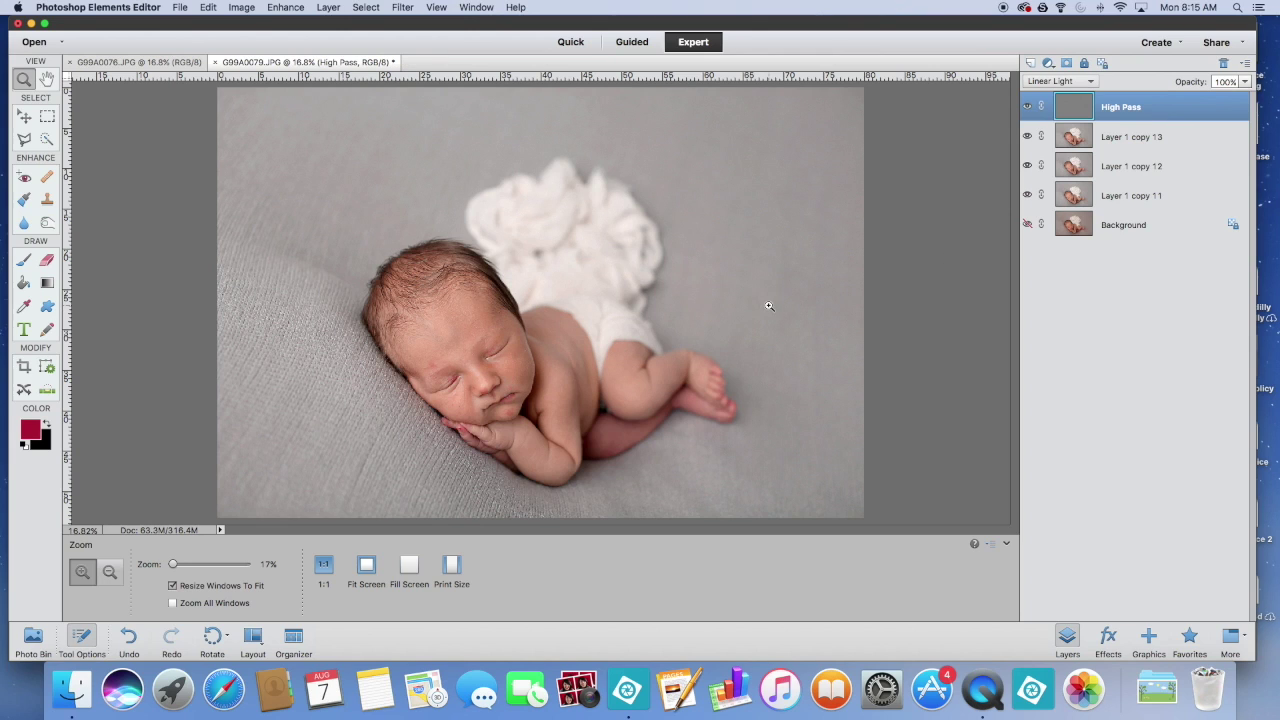
Step: Make Layer 1 copy 13 the active layer and bring up the Filter menu
click(406, 11)
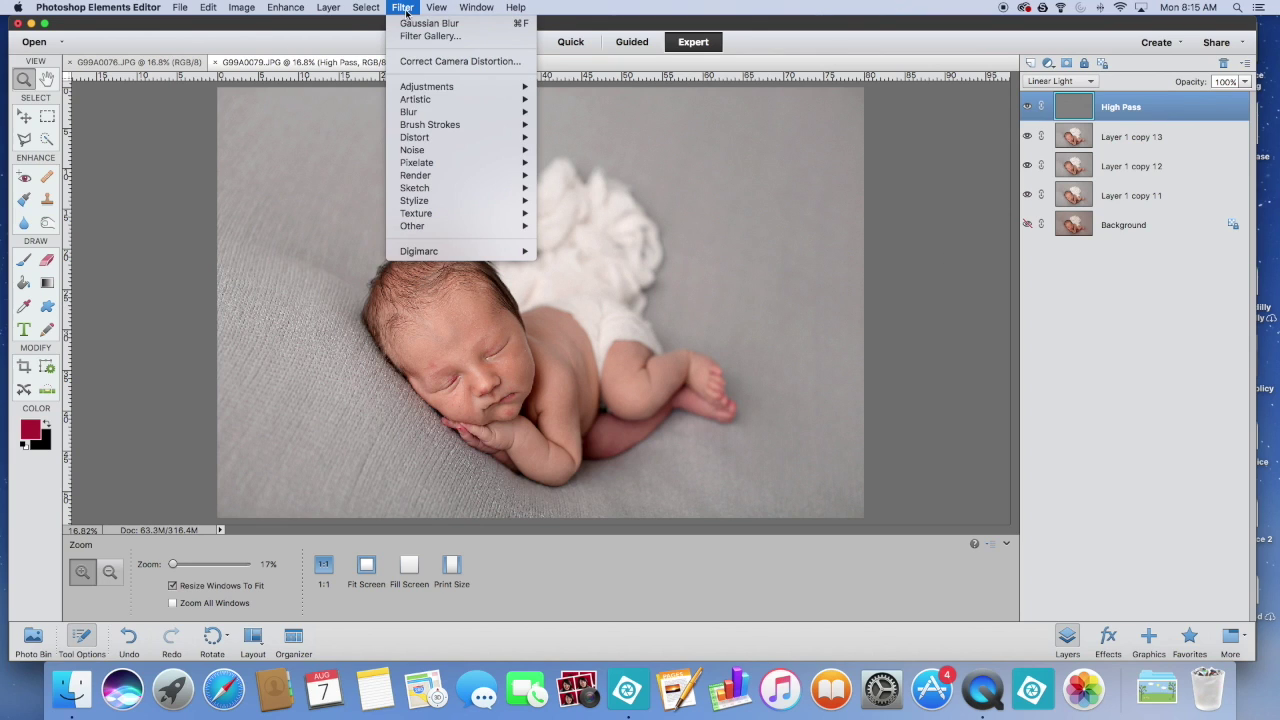
mouse_move(442, 226)
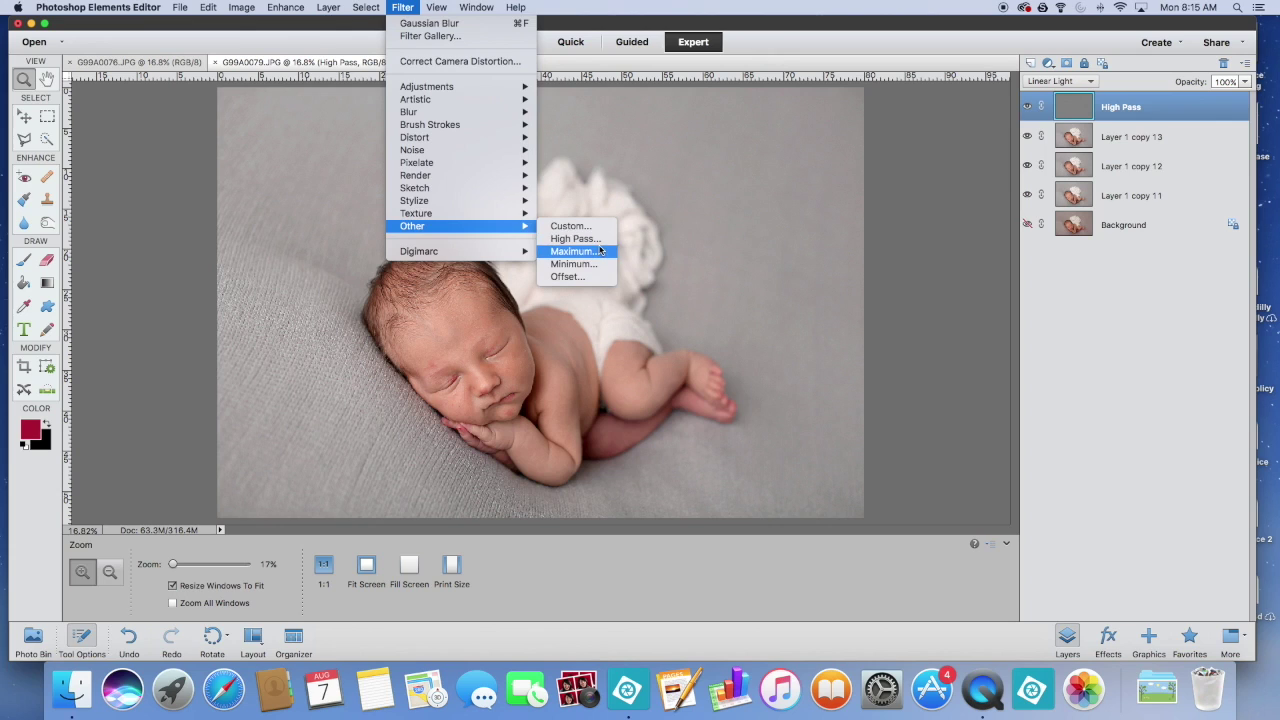
click(797, 207)
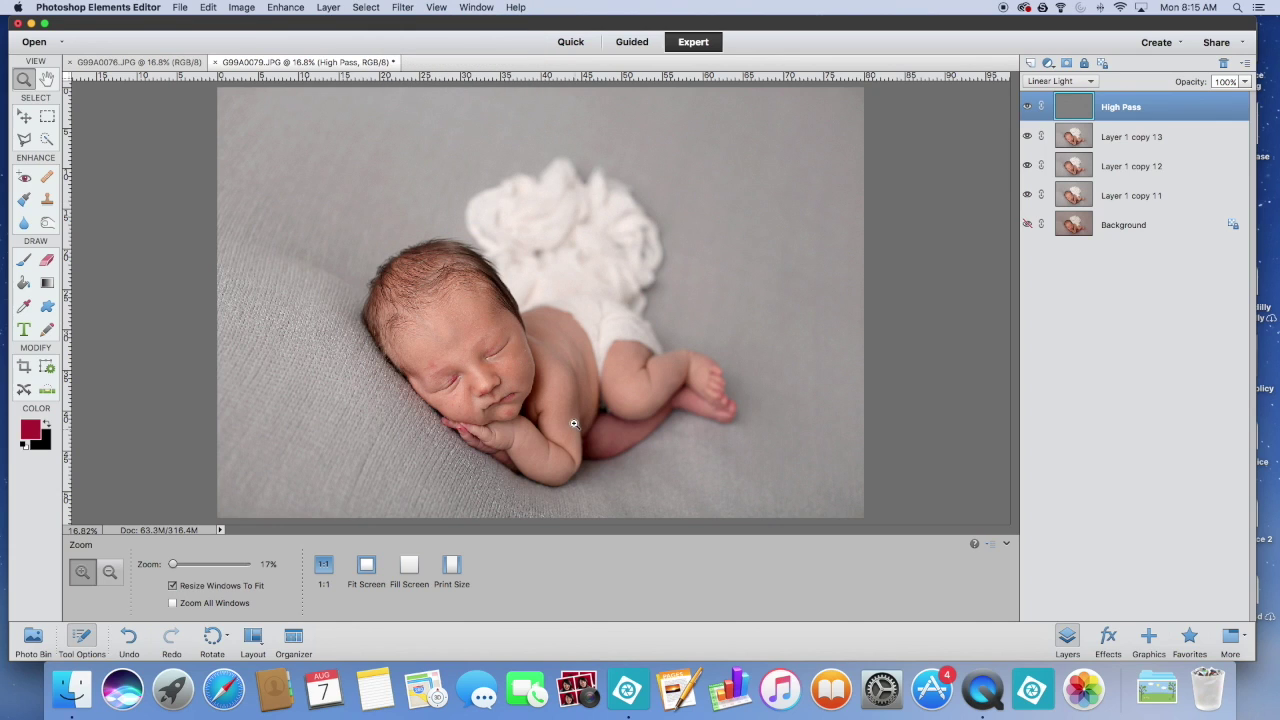
click(1082, 138)
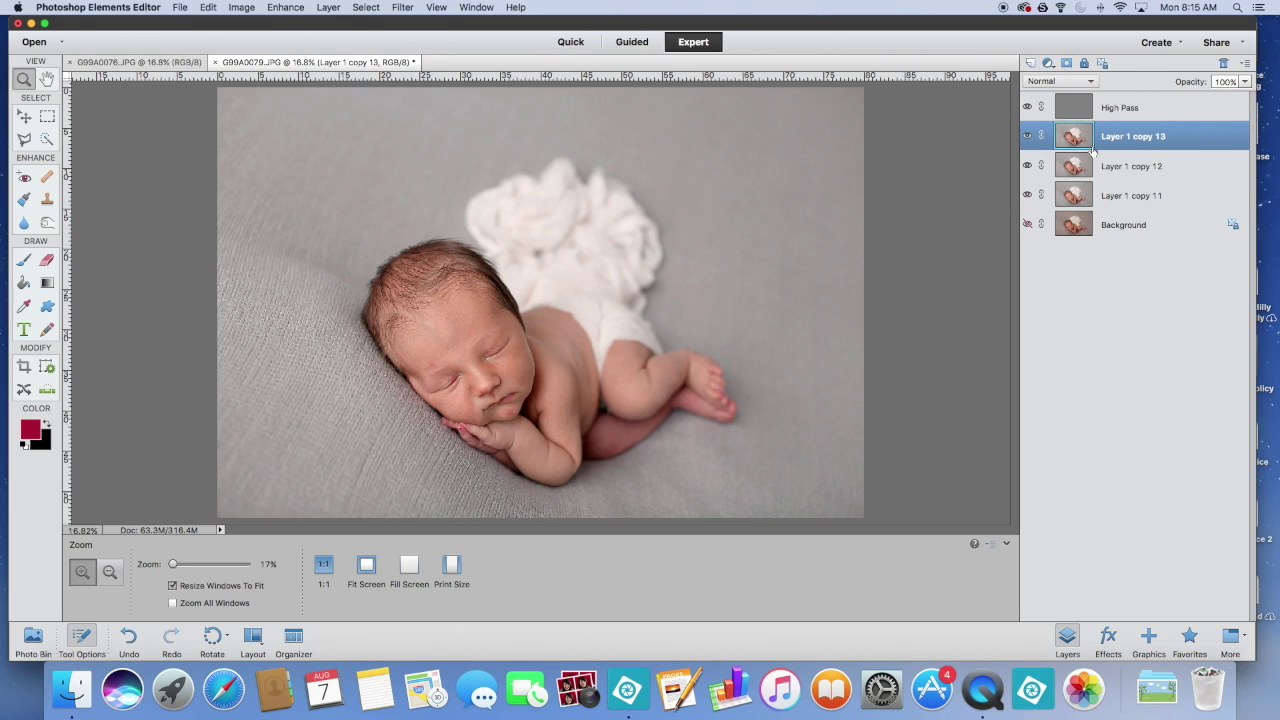
click(411, 10)
Step: Apply a 4.0-pixel Gaussian Blur to Layer 1 copy 13 and add a white layer mask
click(586, 152)
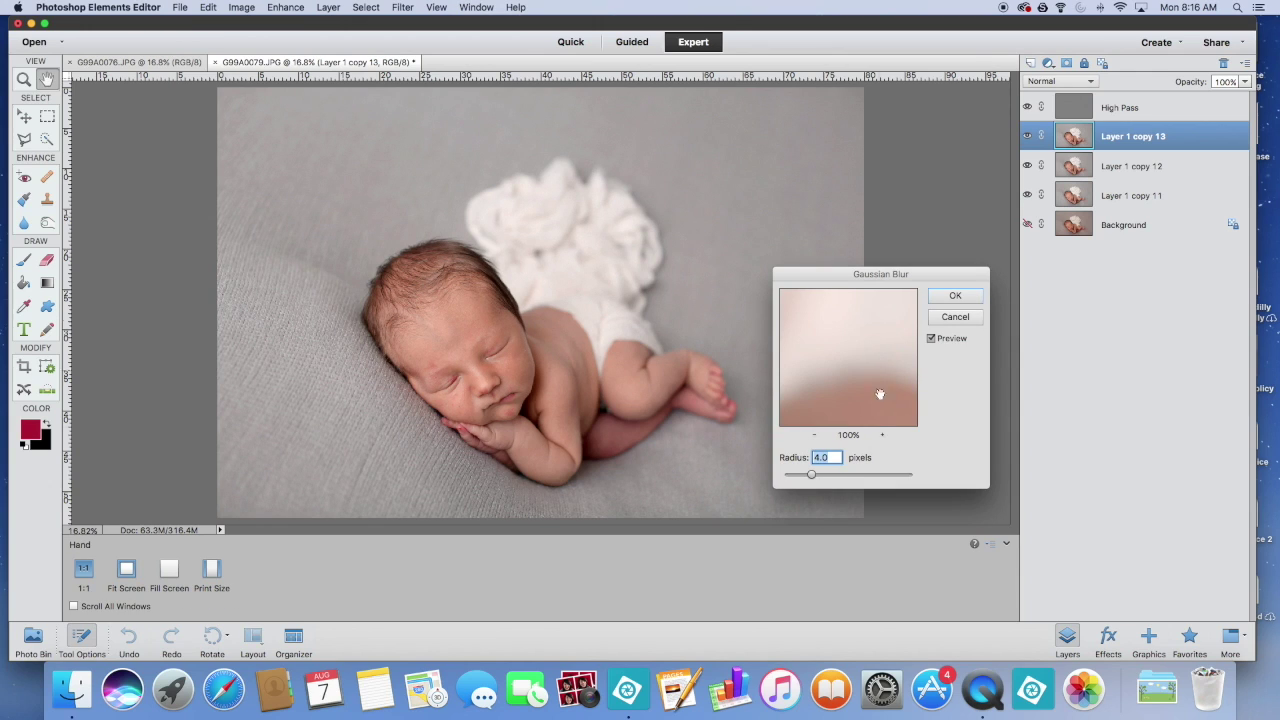
click(956, 298)
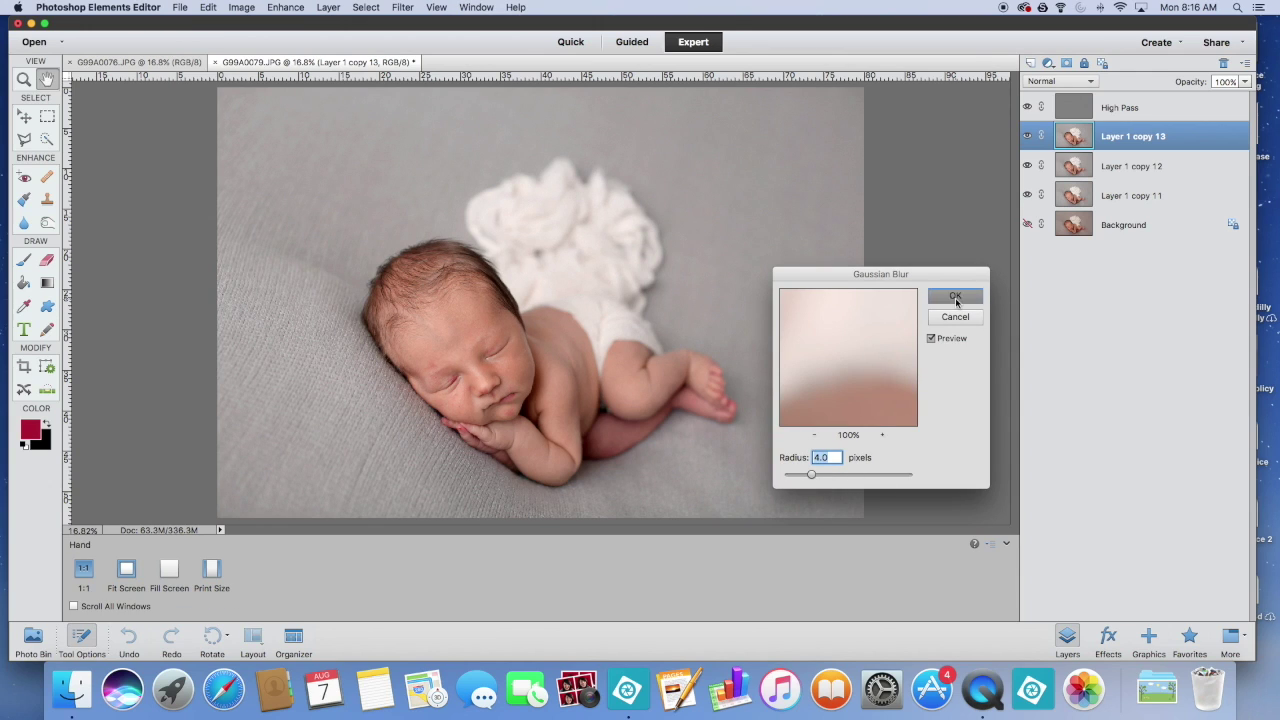
click(1067, 64)
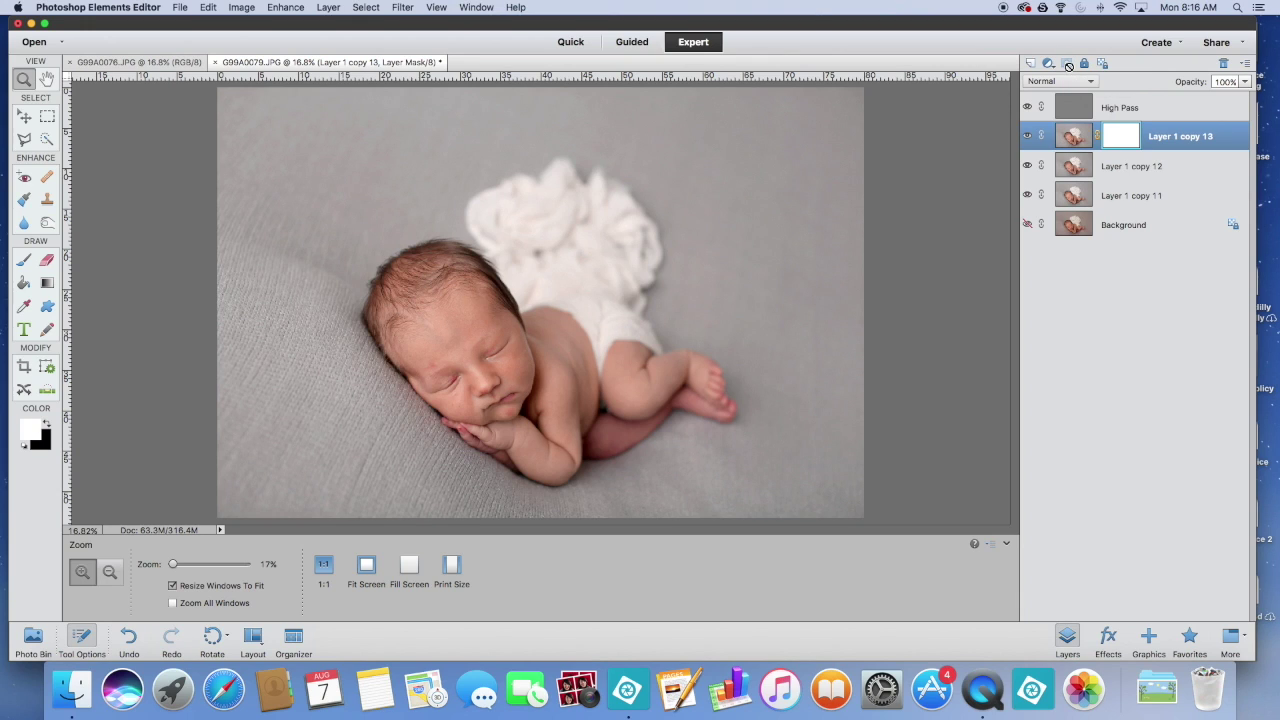
click(1075, 170)
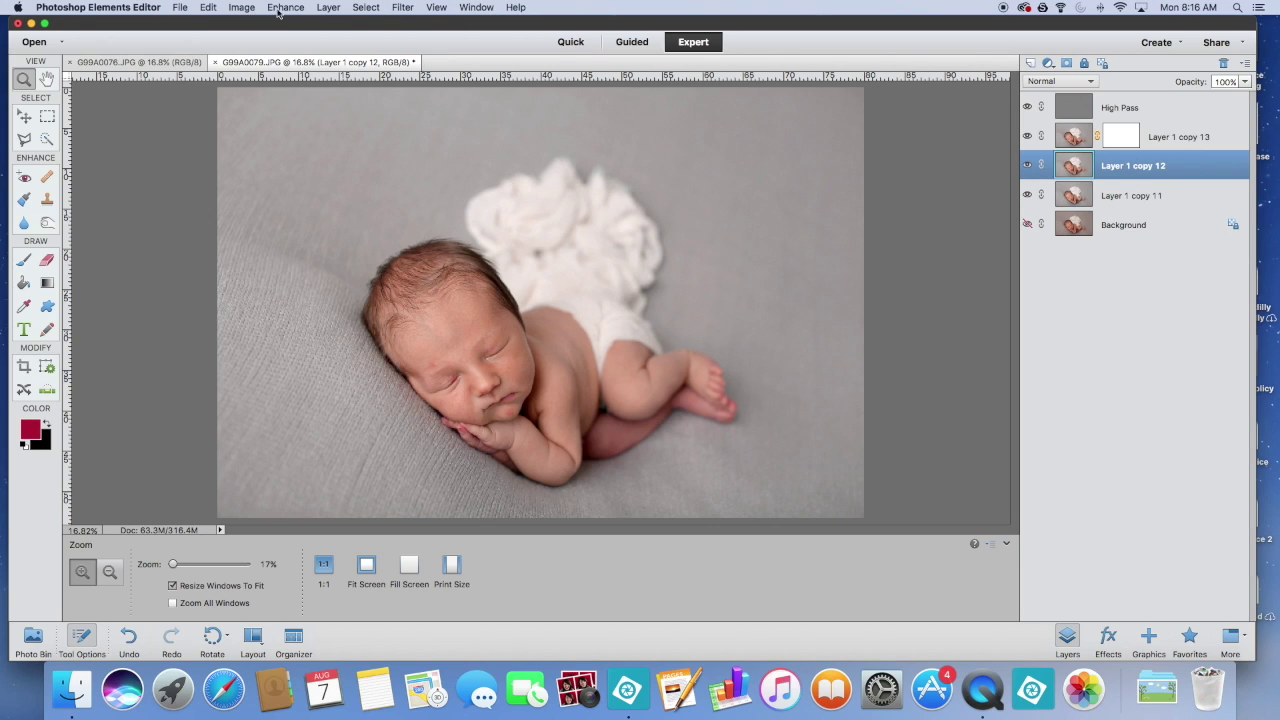
Step: Apply a 20-pixel Gaussian Blur to Layer 1 copy 12
click(403, 7)
mouse_move(424, 115)
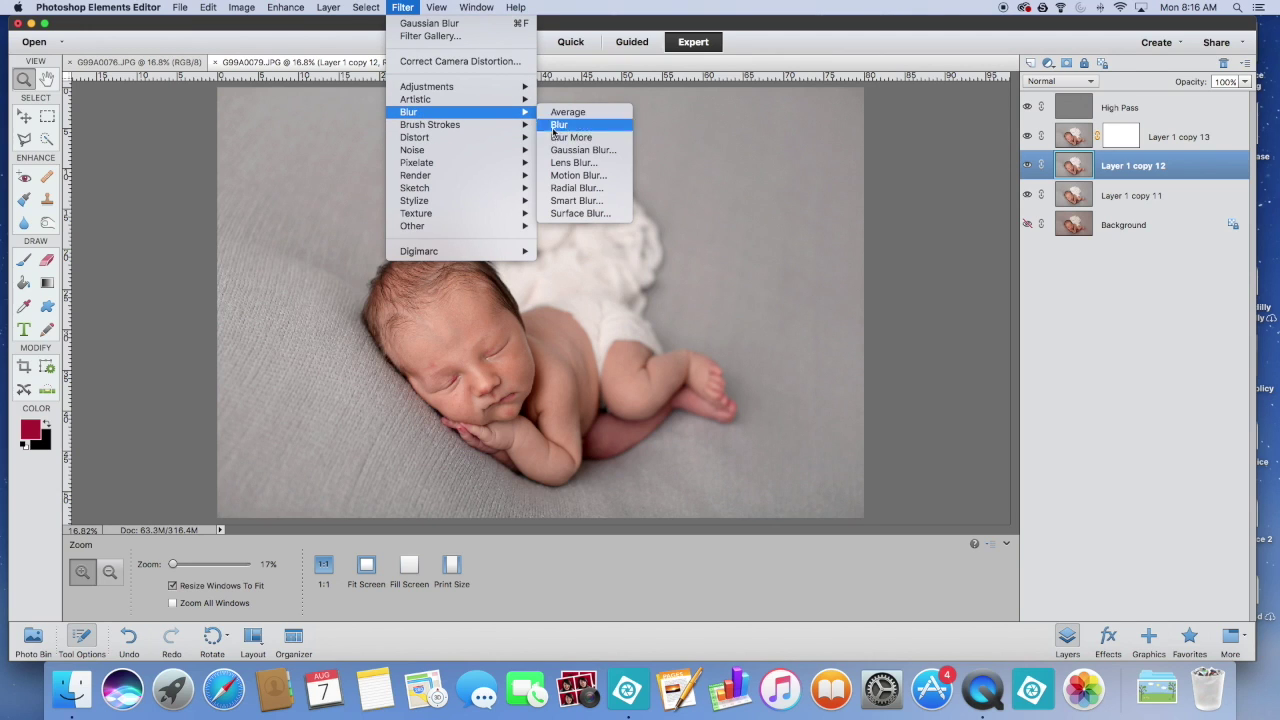
click(578, 152)
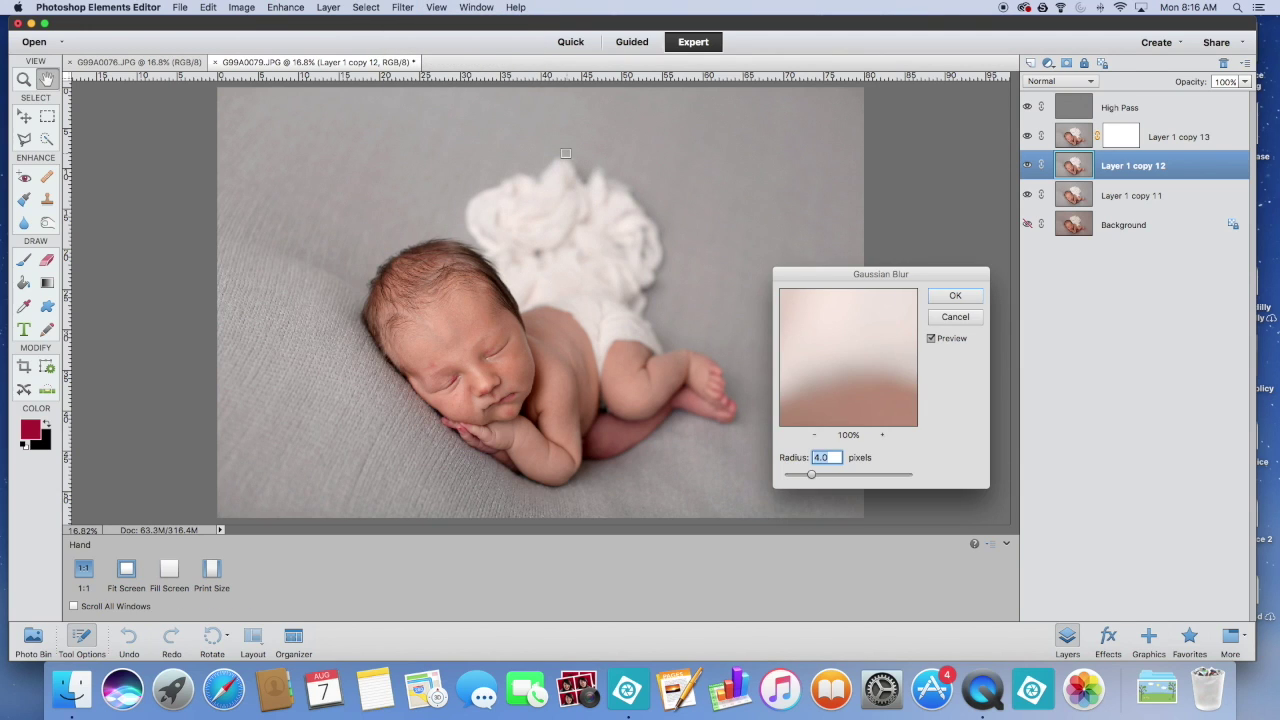
text(20)
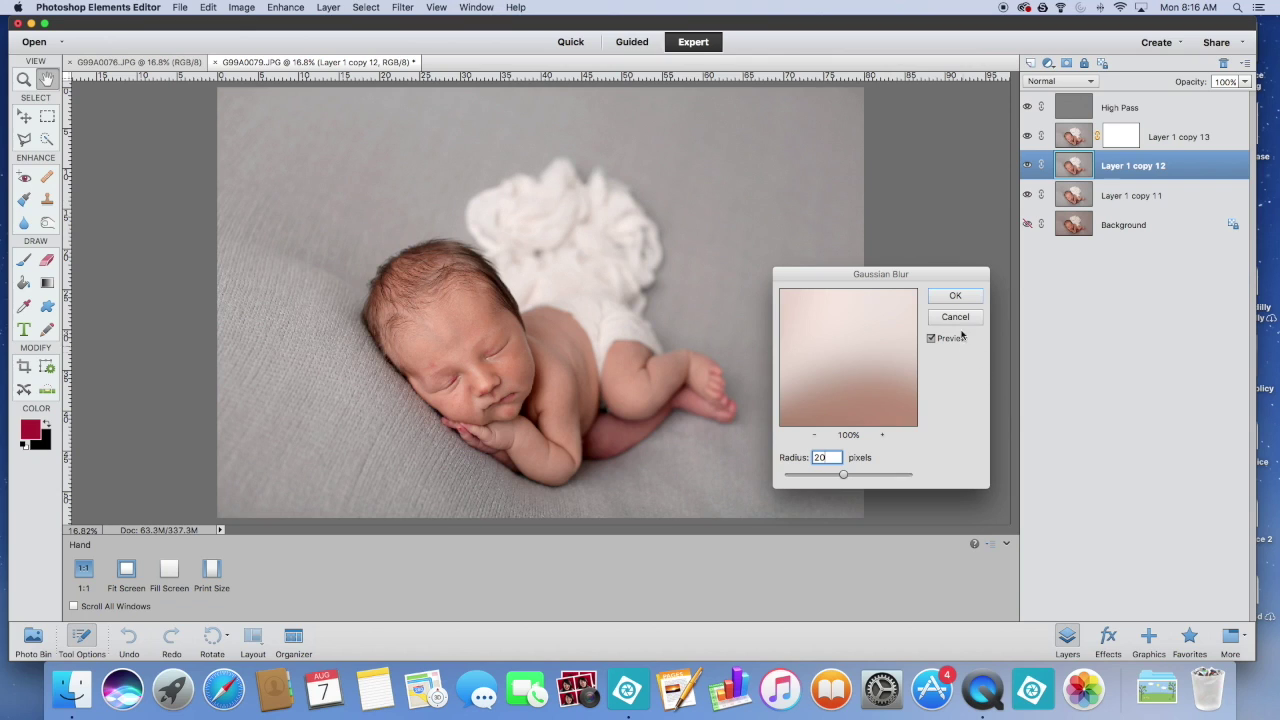
click(955, 296)
key(z)
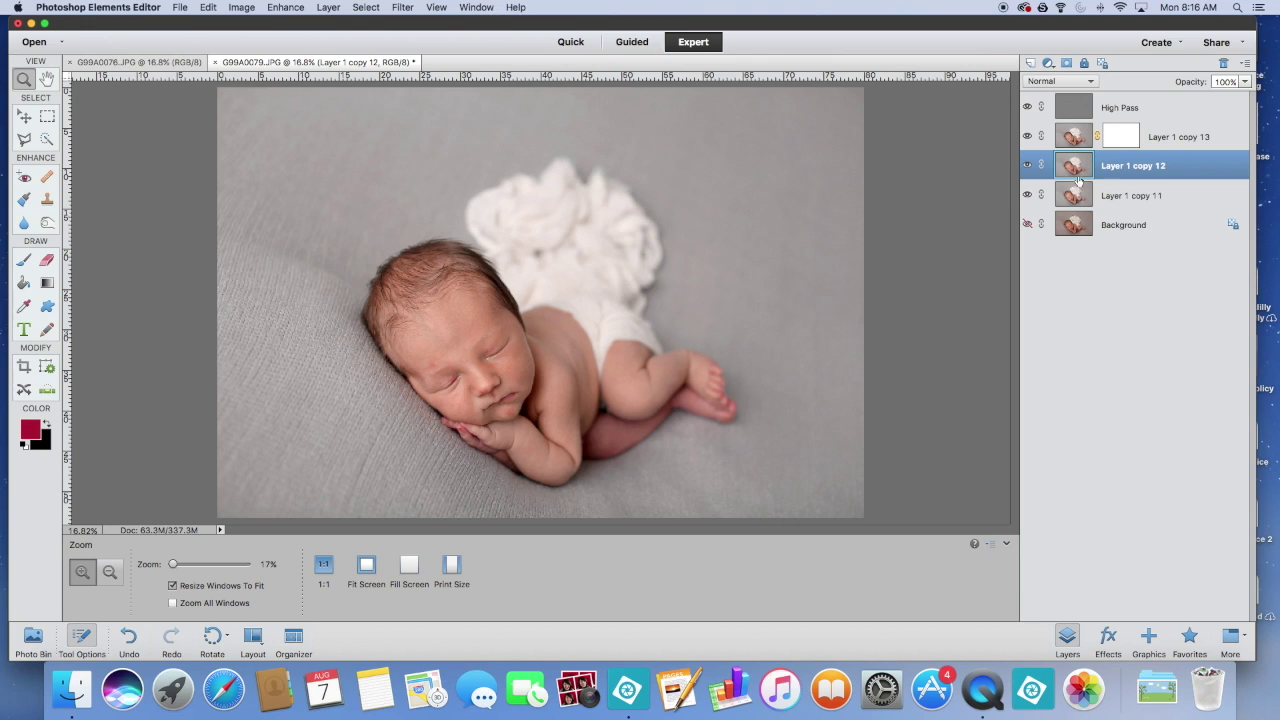
Step: Add a layer mask to Layer 1 copy 12 and invert the mask to black
click(1067, 64)
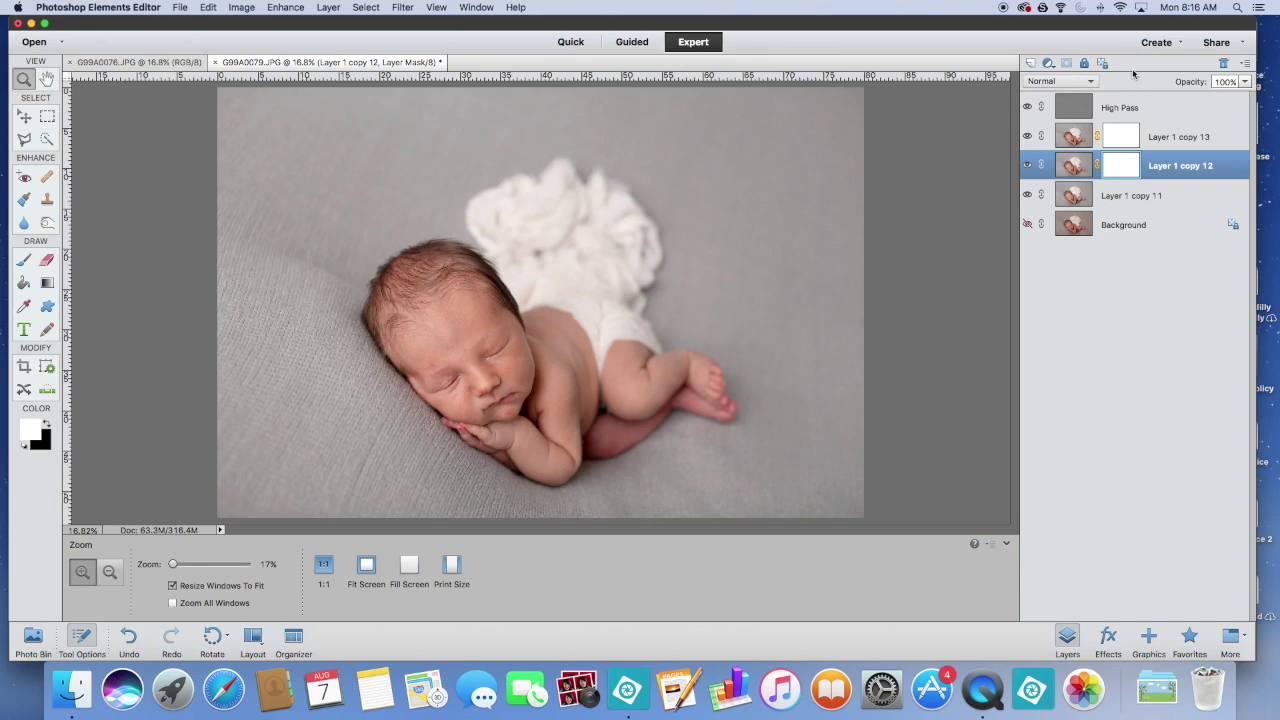
click(1073, 170)
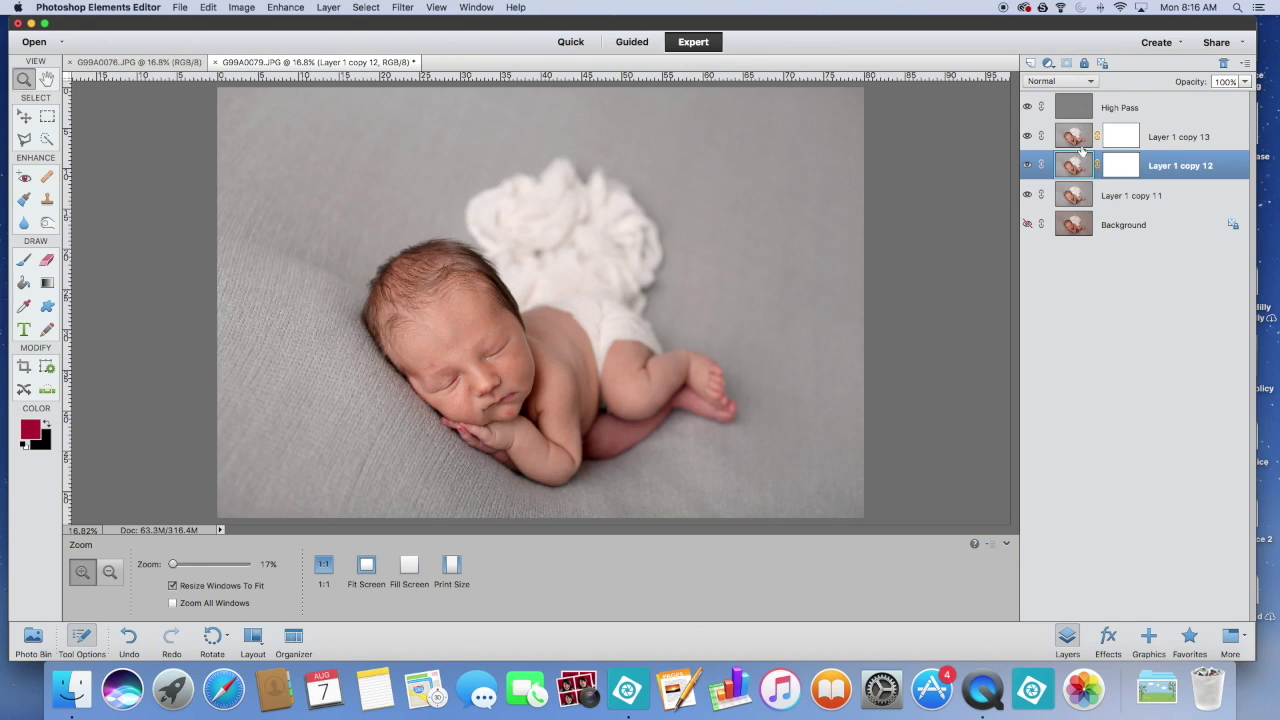
click(1125, 170)
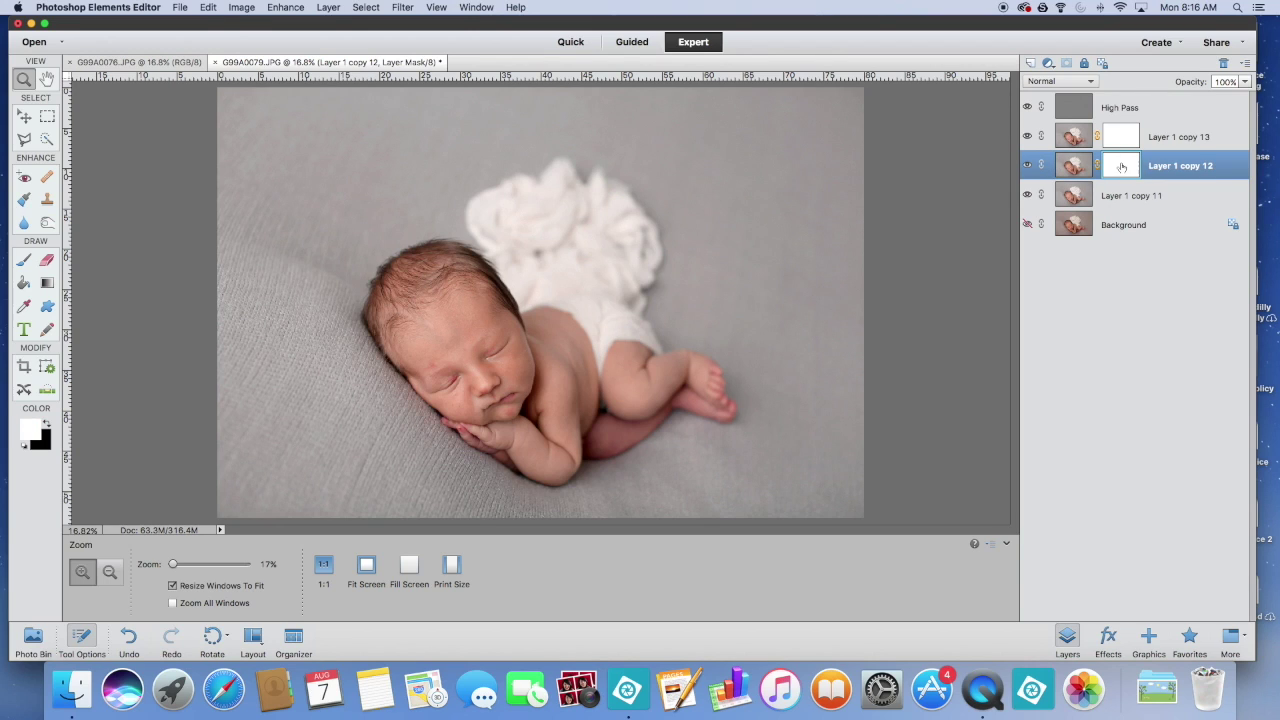
key(super+i)
click(1177, 140)
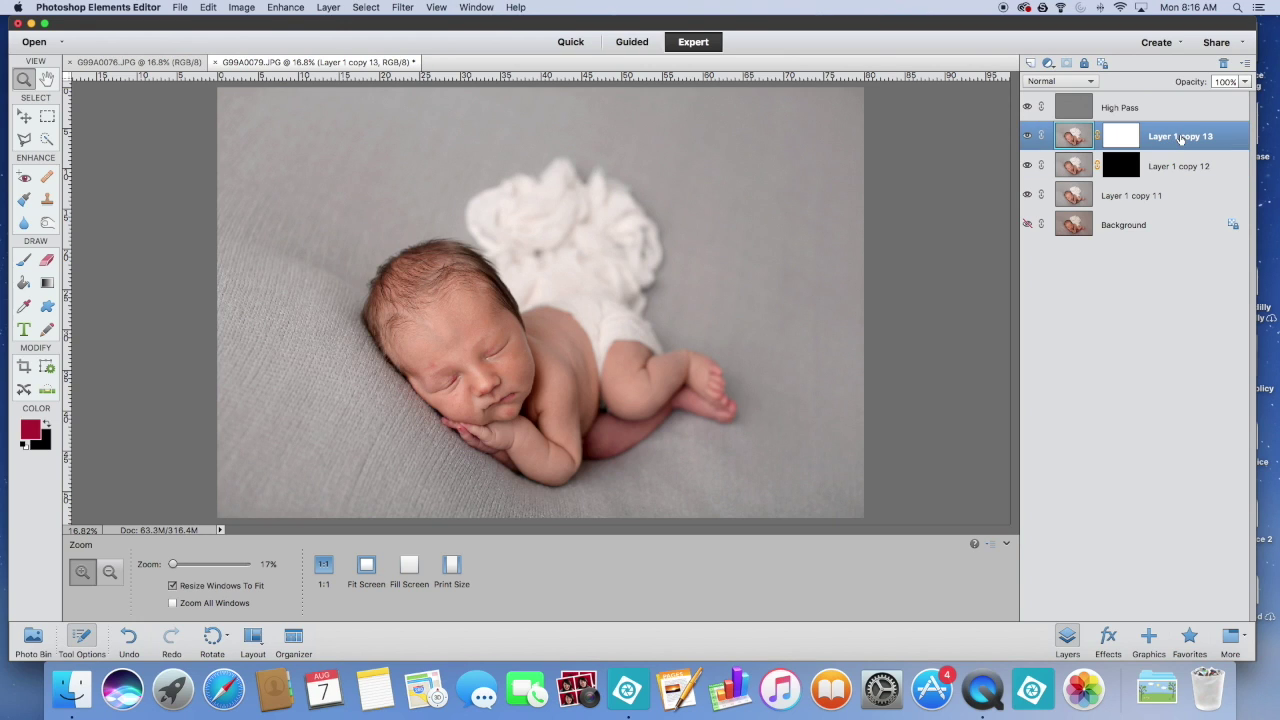
Step: Rename Layer 1 copy 13 to 'color'
right_click(1181, 138)
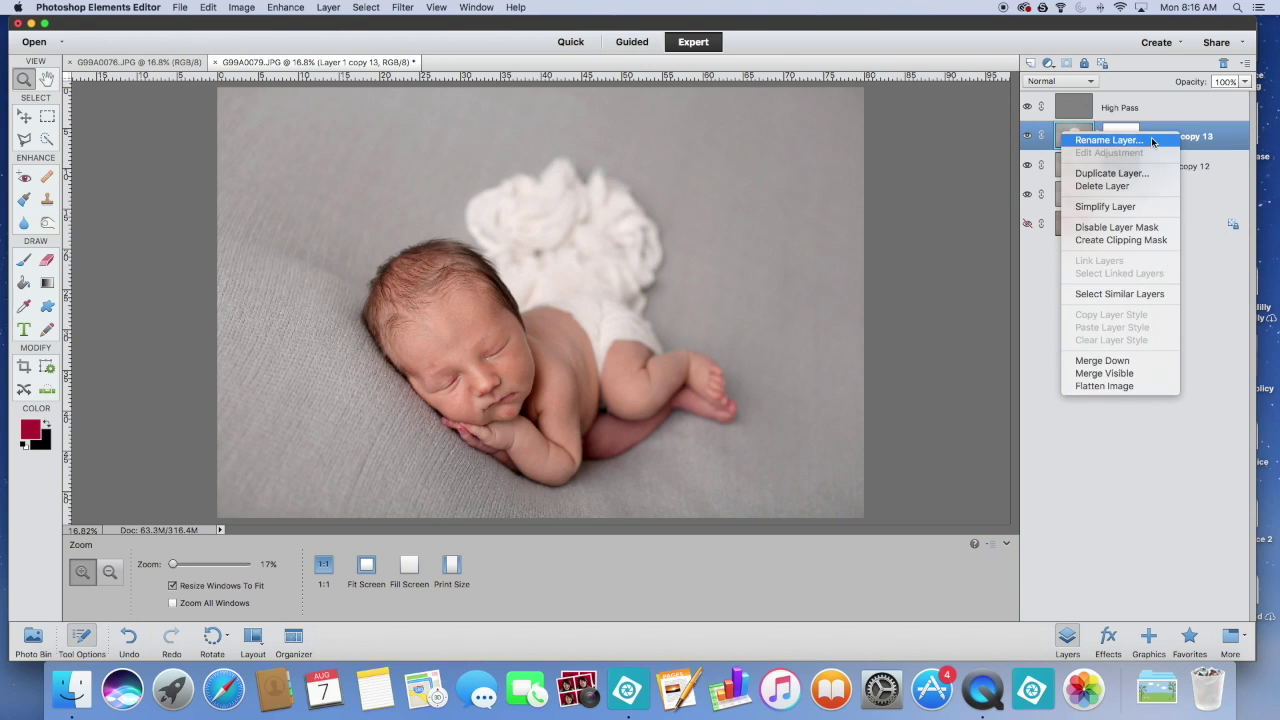
click(1151, 137)
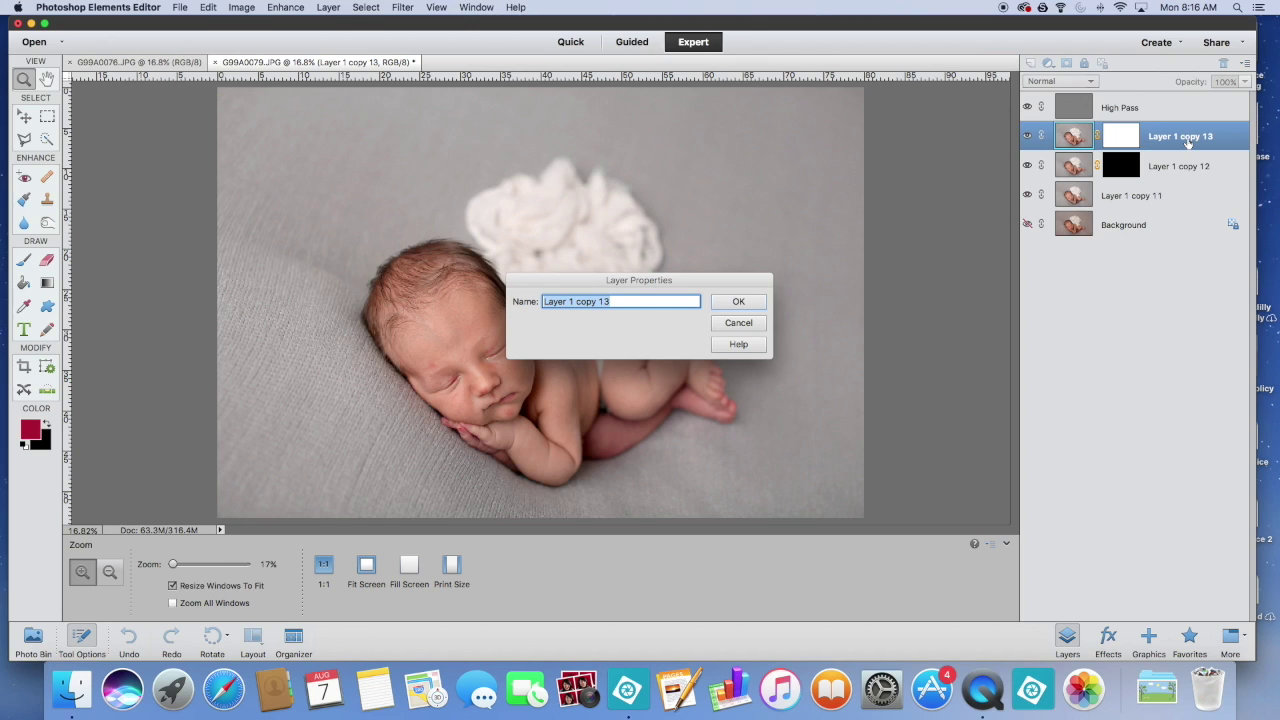
text(color)
click(720, 302)
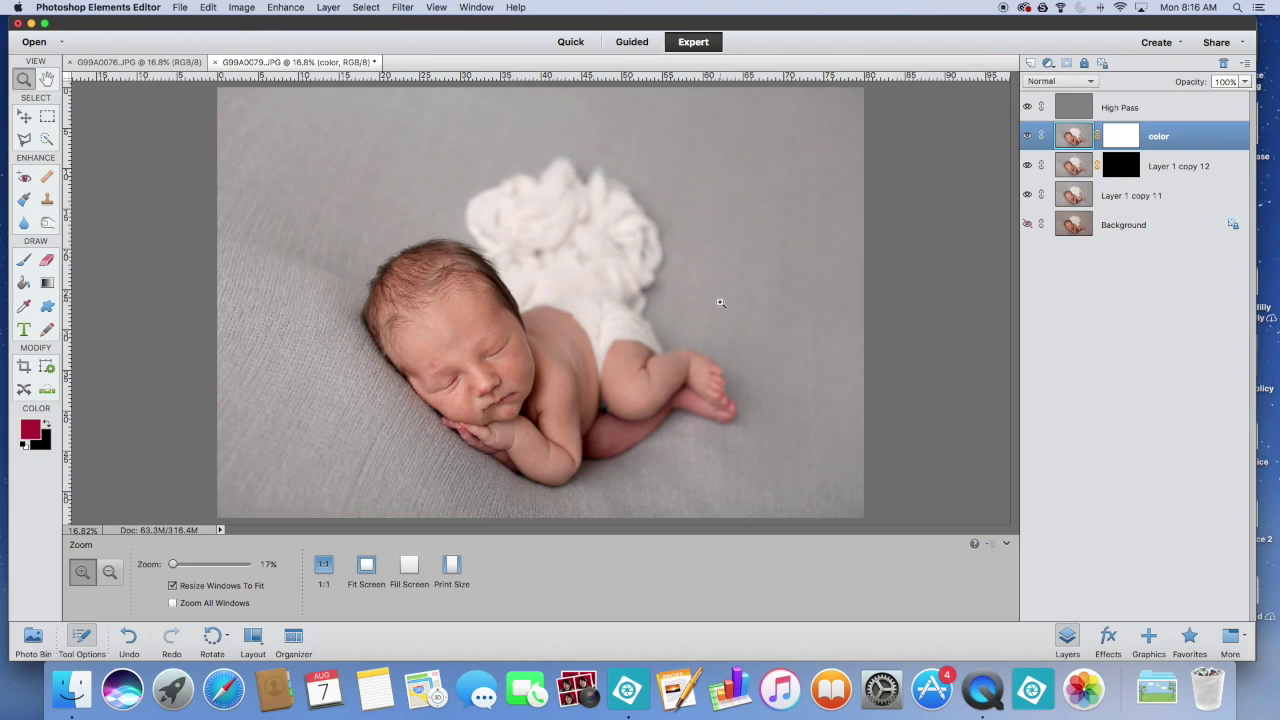
Step: Rename Layer 1 copy 12 to 'smoothing' and drag it above the color layer
click(1158, 168)
right_click(1158, 168)
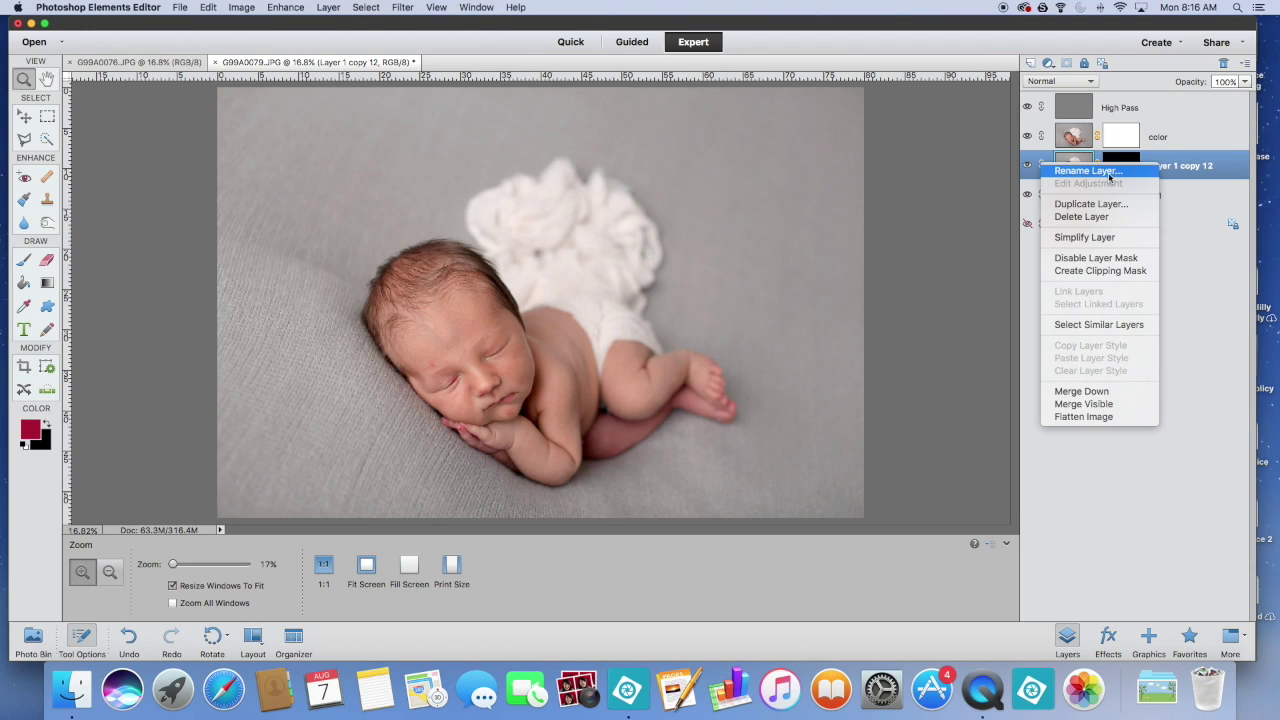
click(1110, 177)
text(sm)
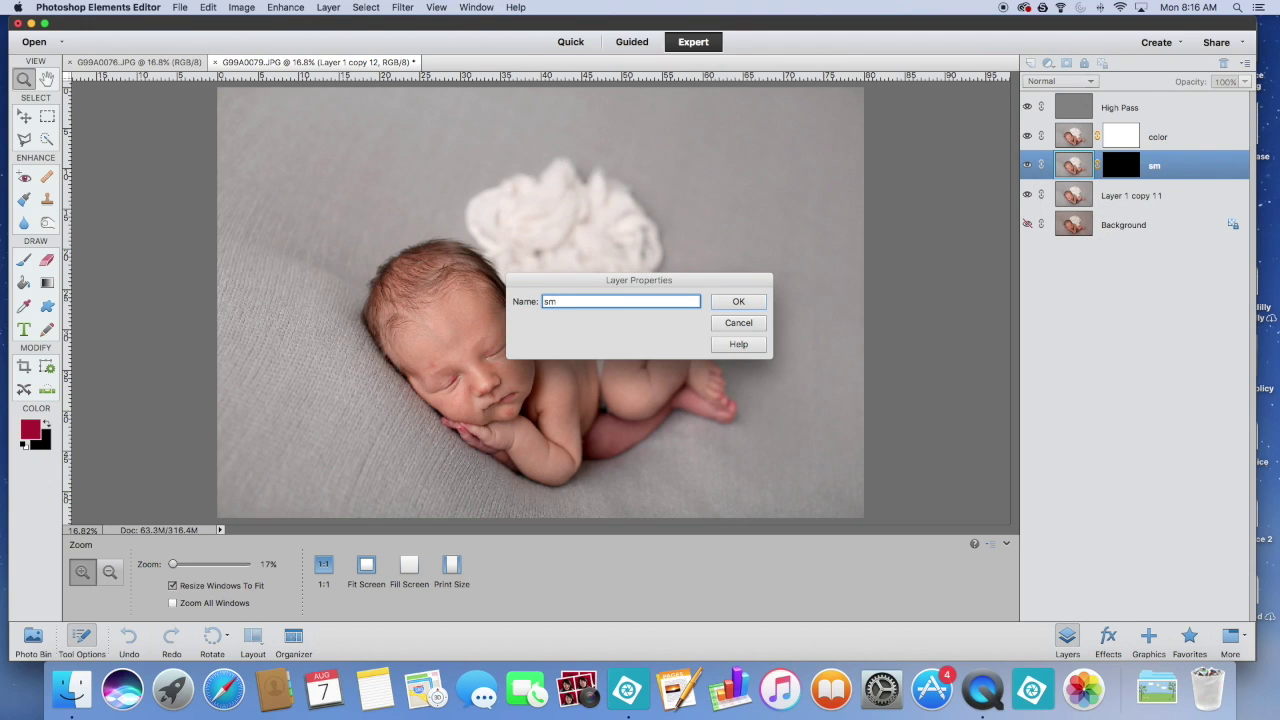
text(oothing)
key(Return)
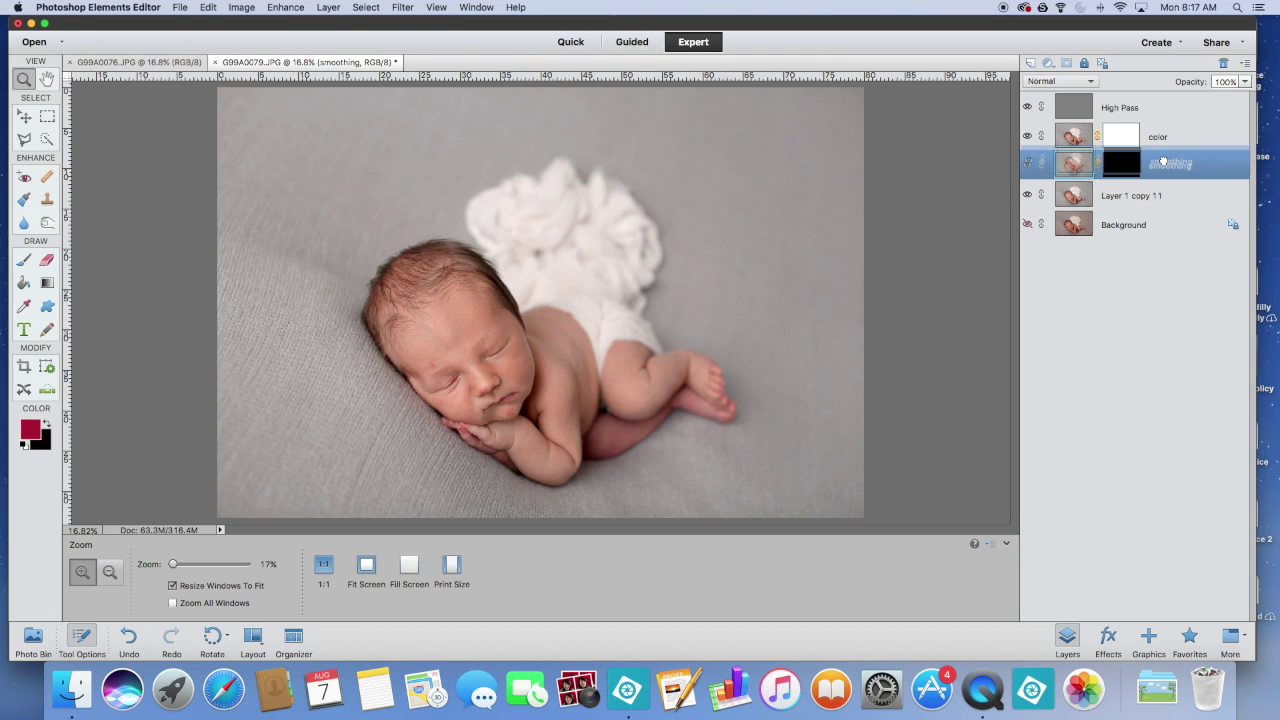
drag(1161, 171, 1156, 124)
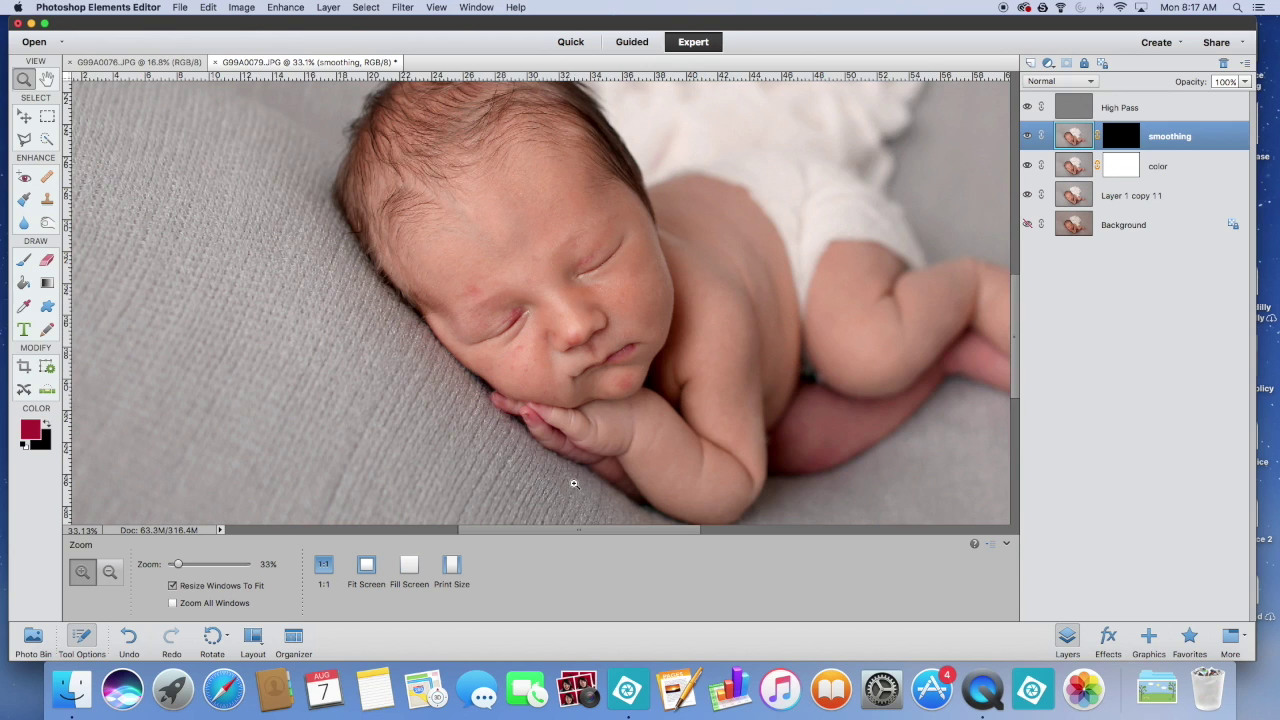
click(575, 486)
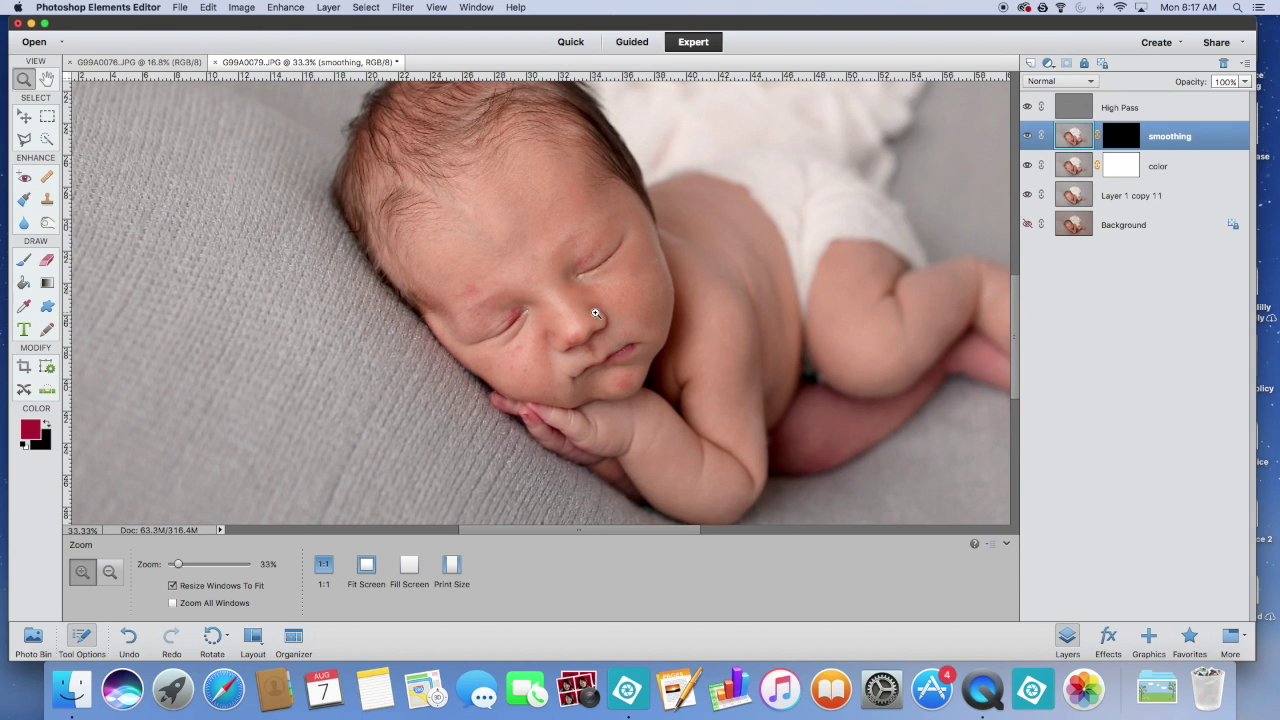
Step: Zoom in on the face, select the High Pass layer, and pick the Healing Brush with Sampled source
click(596, 313)
click(1066, 112)
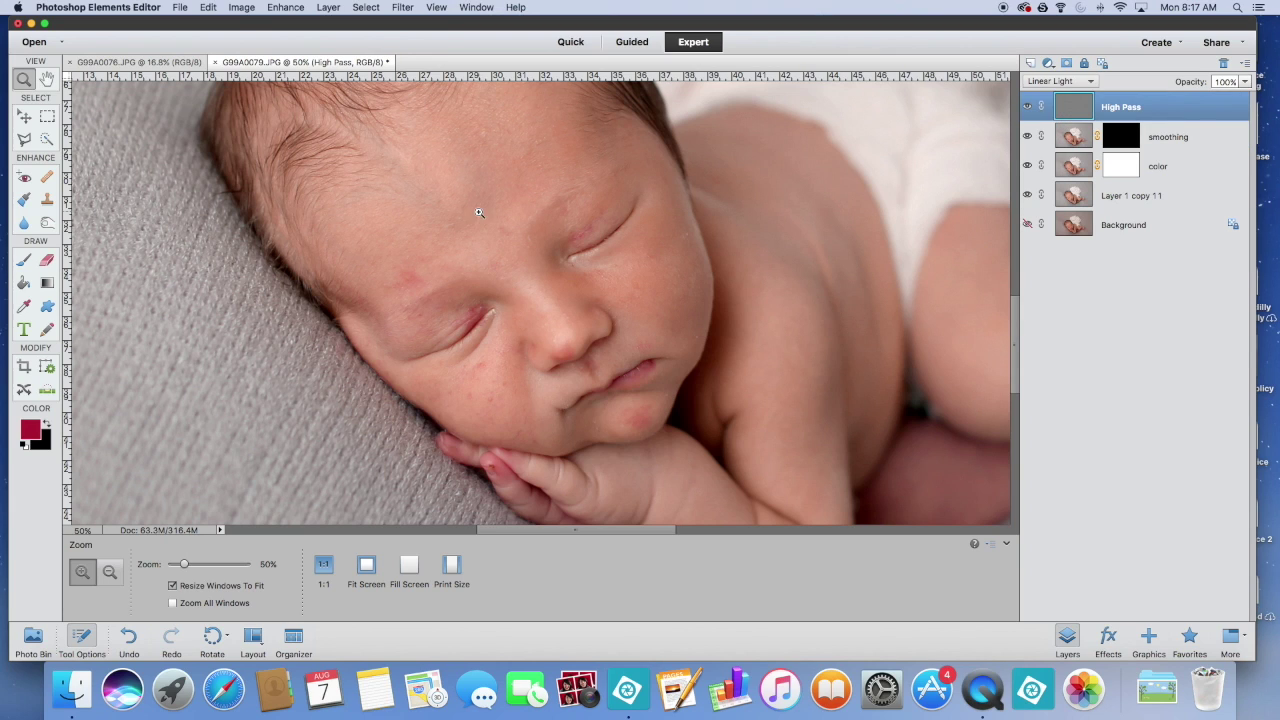
click(47, 179)
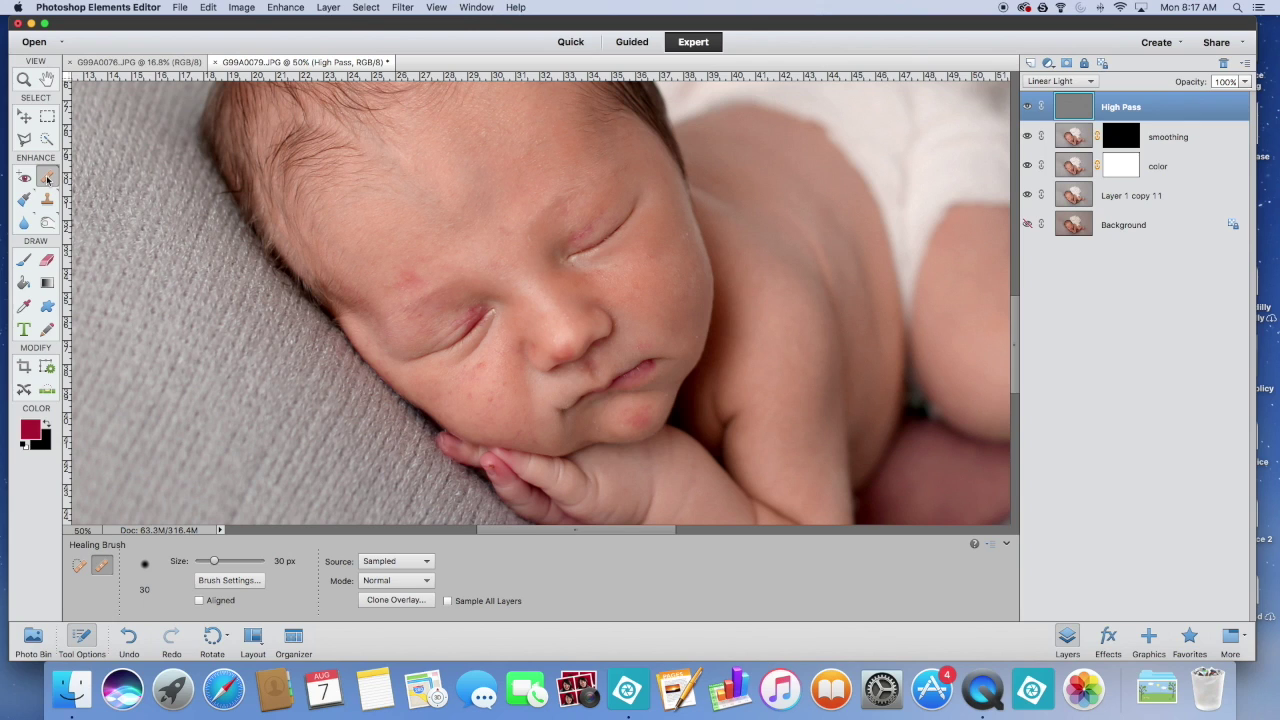
click(79, 566)
click(93, 567)
click(79, 566)
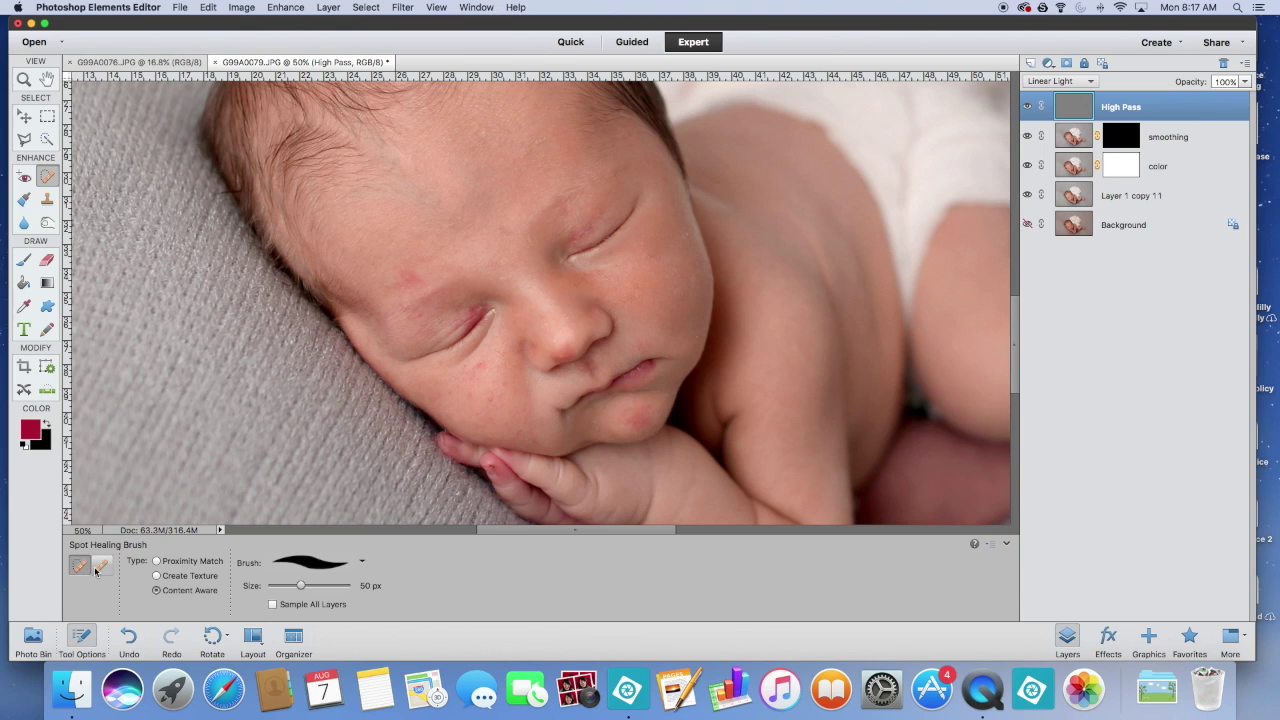
click(99, 568)
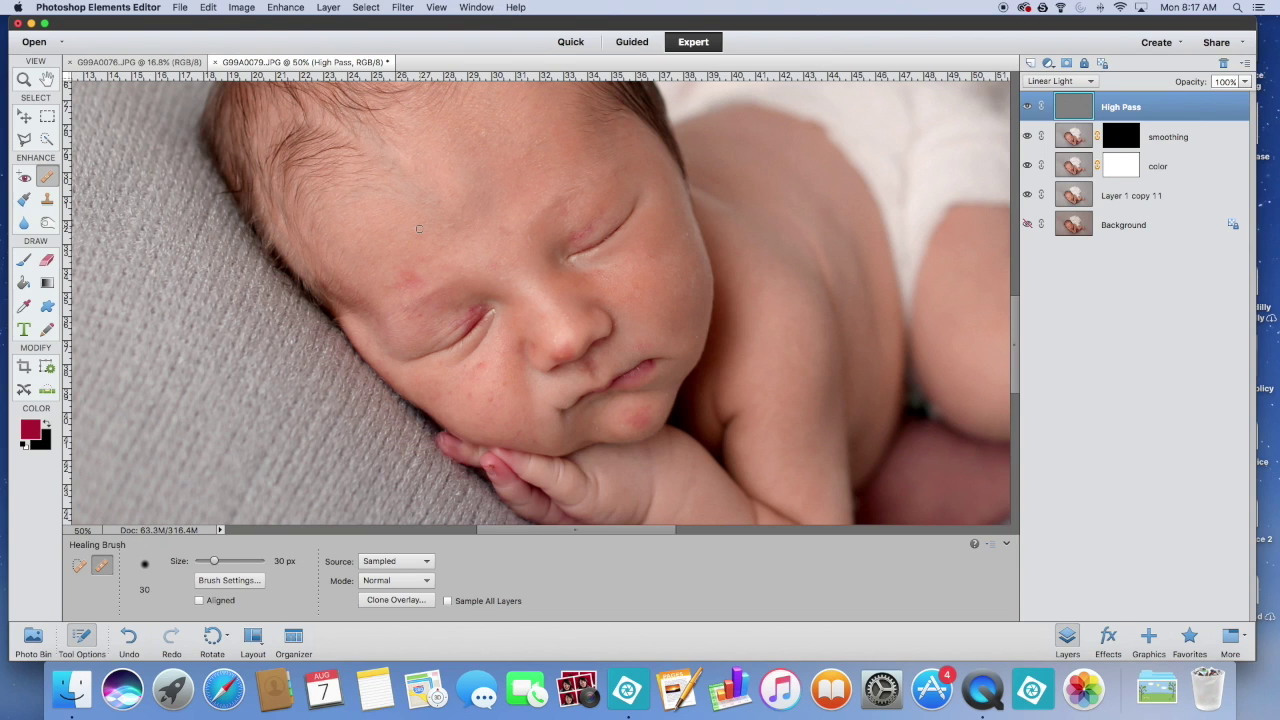
Step: Enlarge the healing brush to 40 px and zoom in to inspect the skin
scroll(419, 229, up, 3)
key(bracketright)
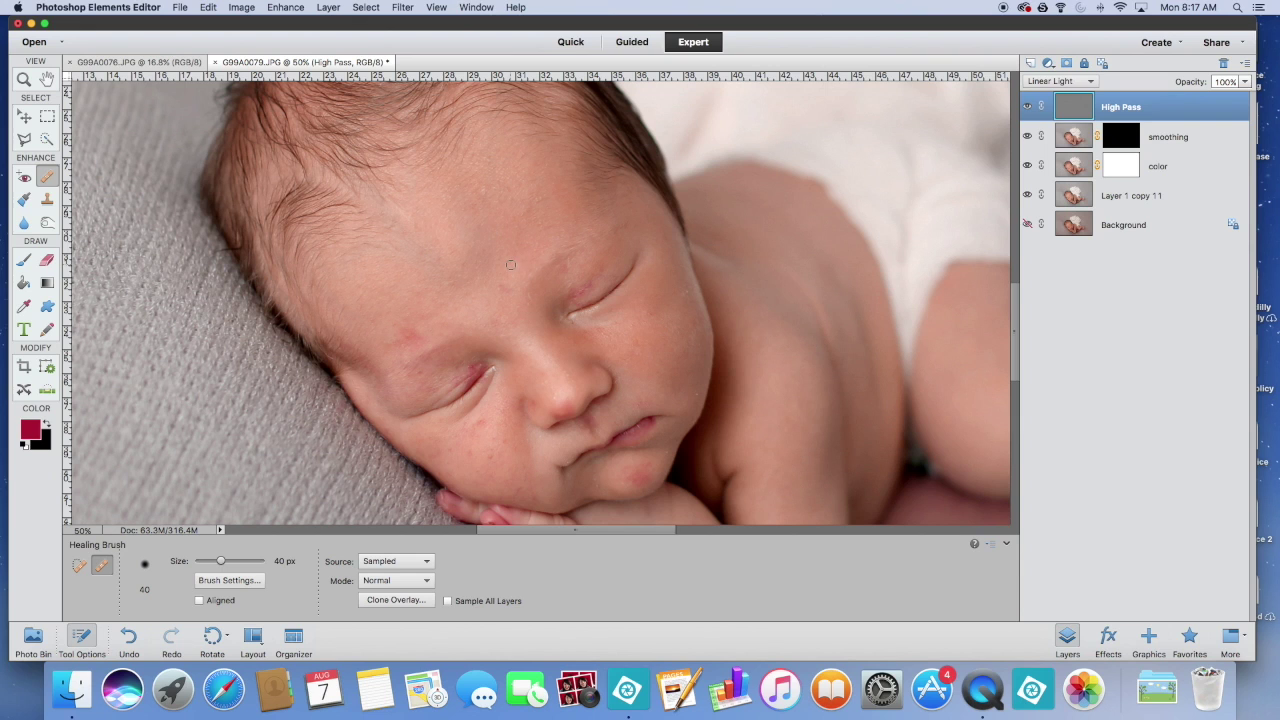
scroll(505, 256, down, 3)
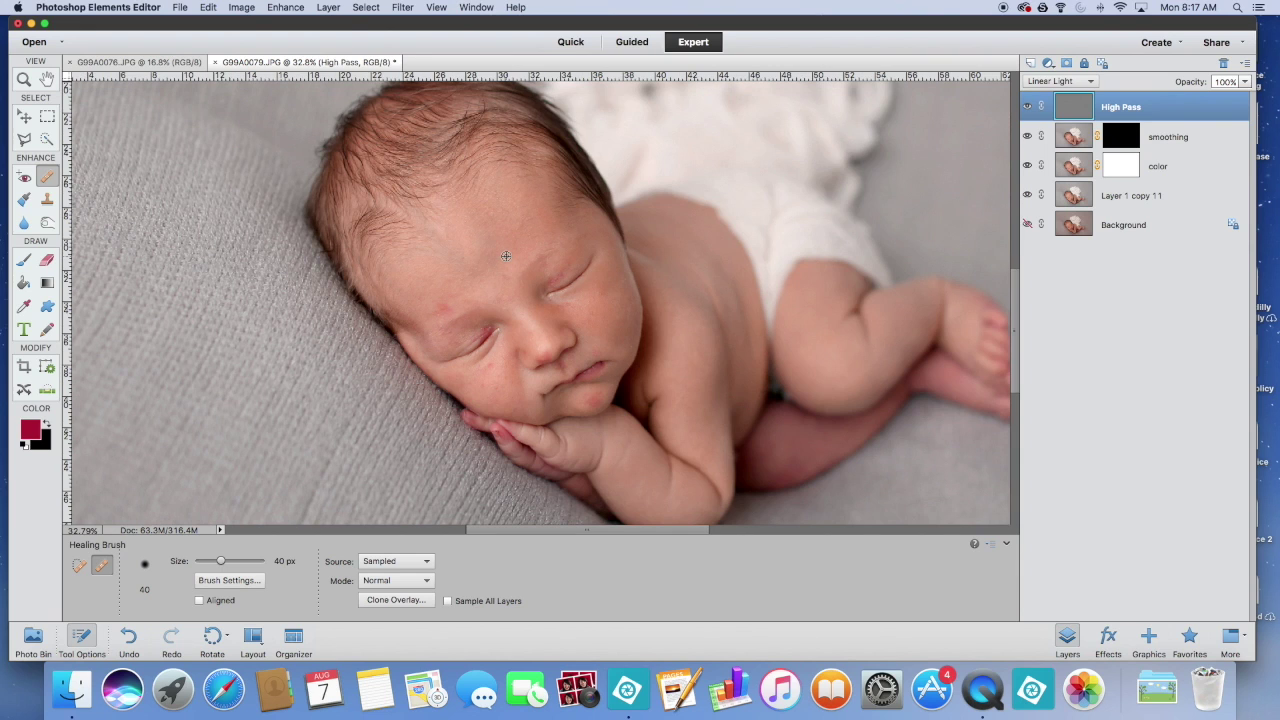
key(z)
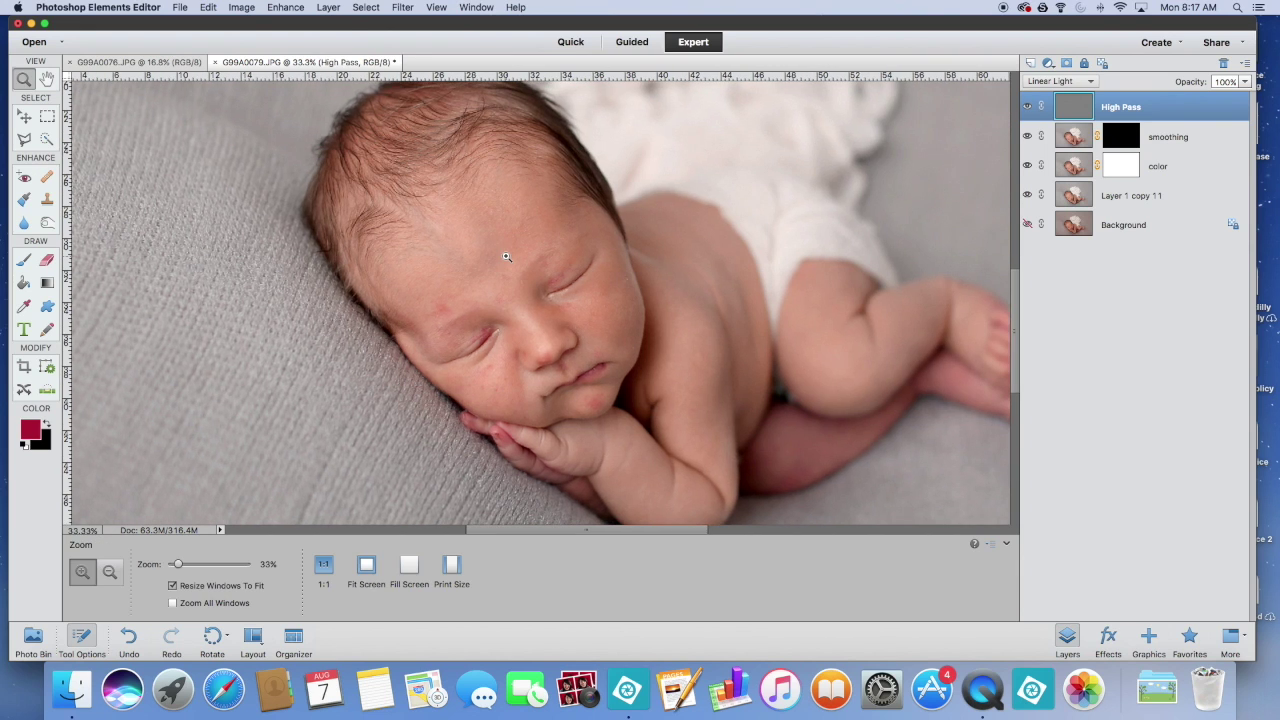
scroll(505, 256, up, 3)
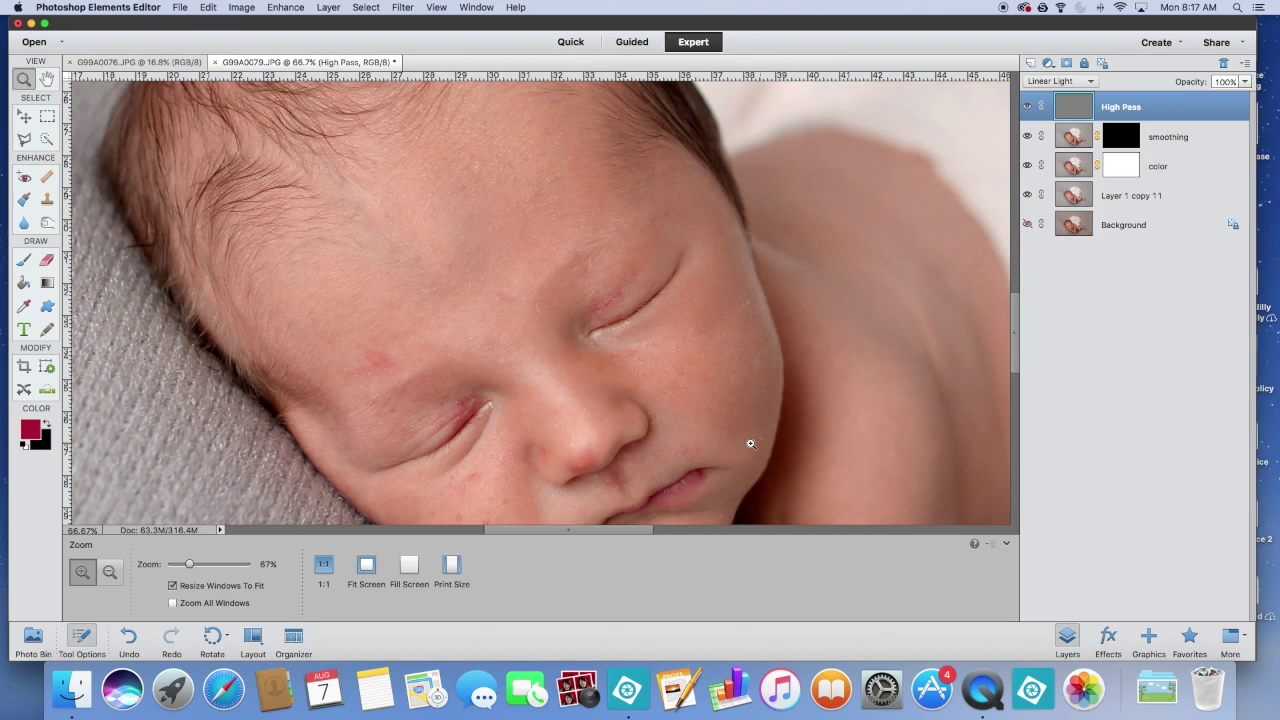
scroll(571, 275, up, 5)
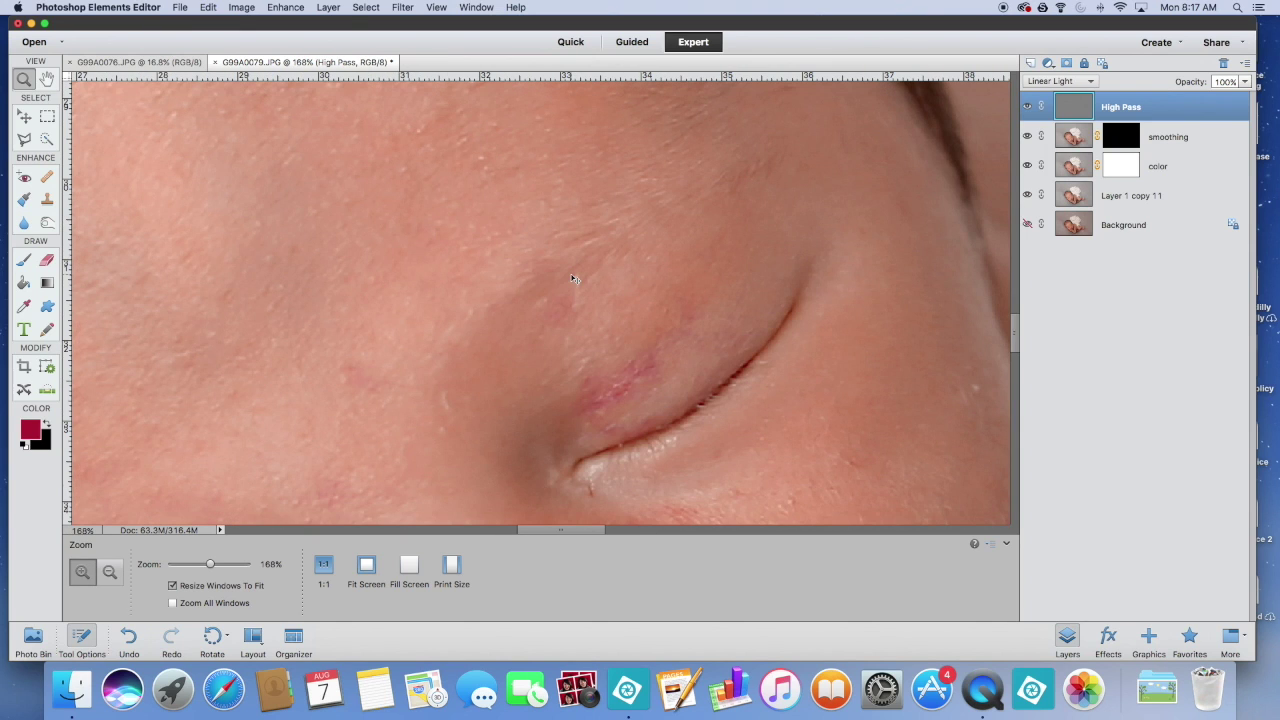
scroll(572, 277, down, 5)
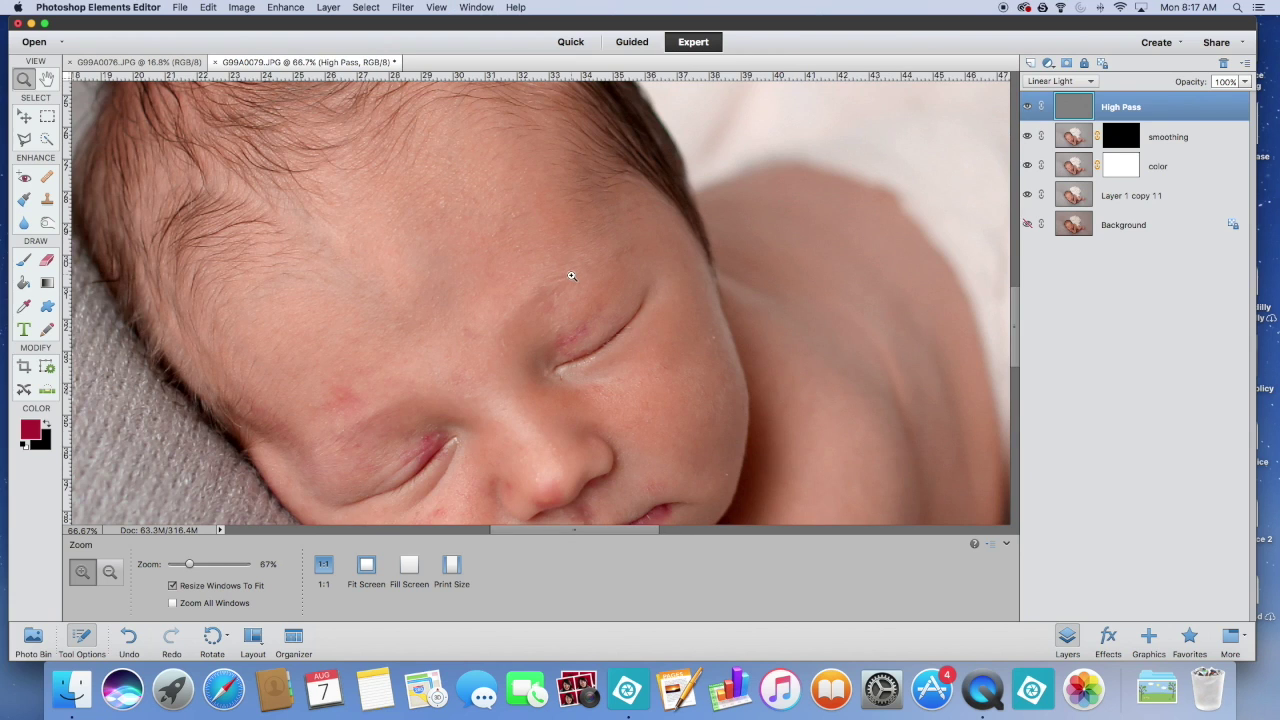
scroll(514, 416, left, 2)
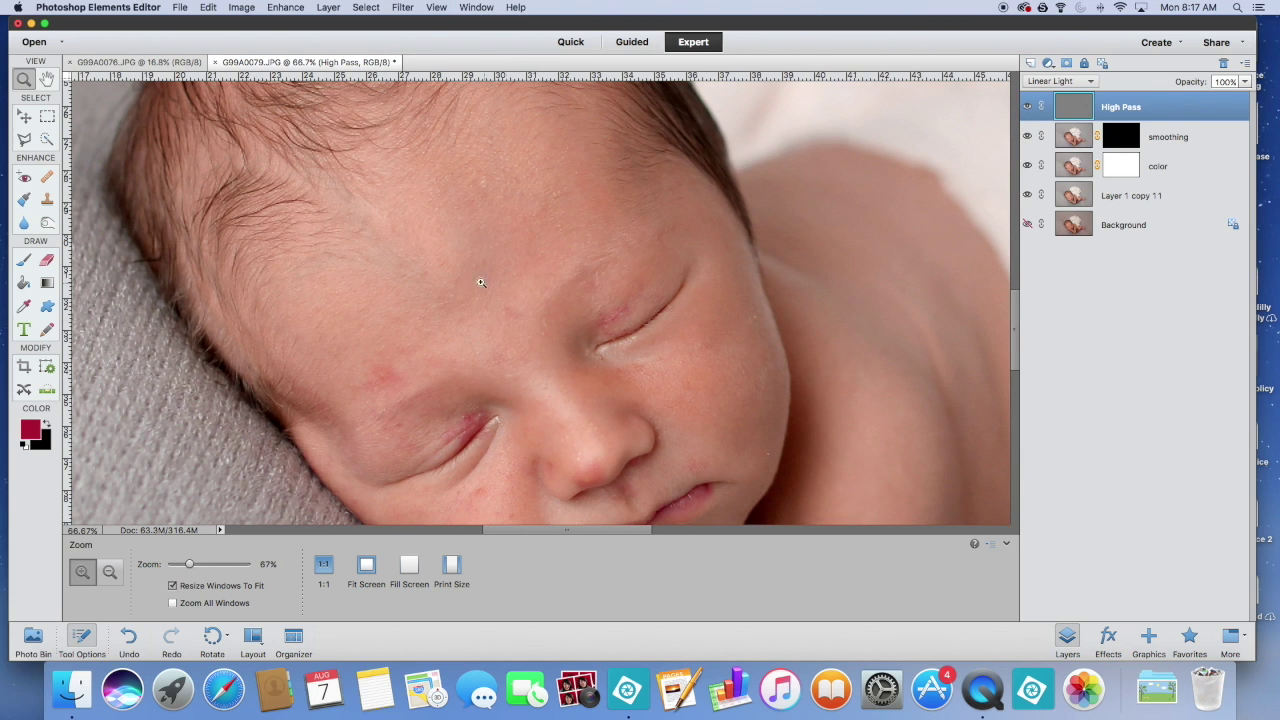
key(j)
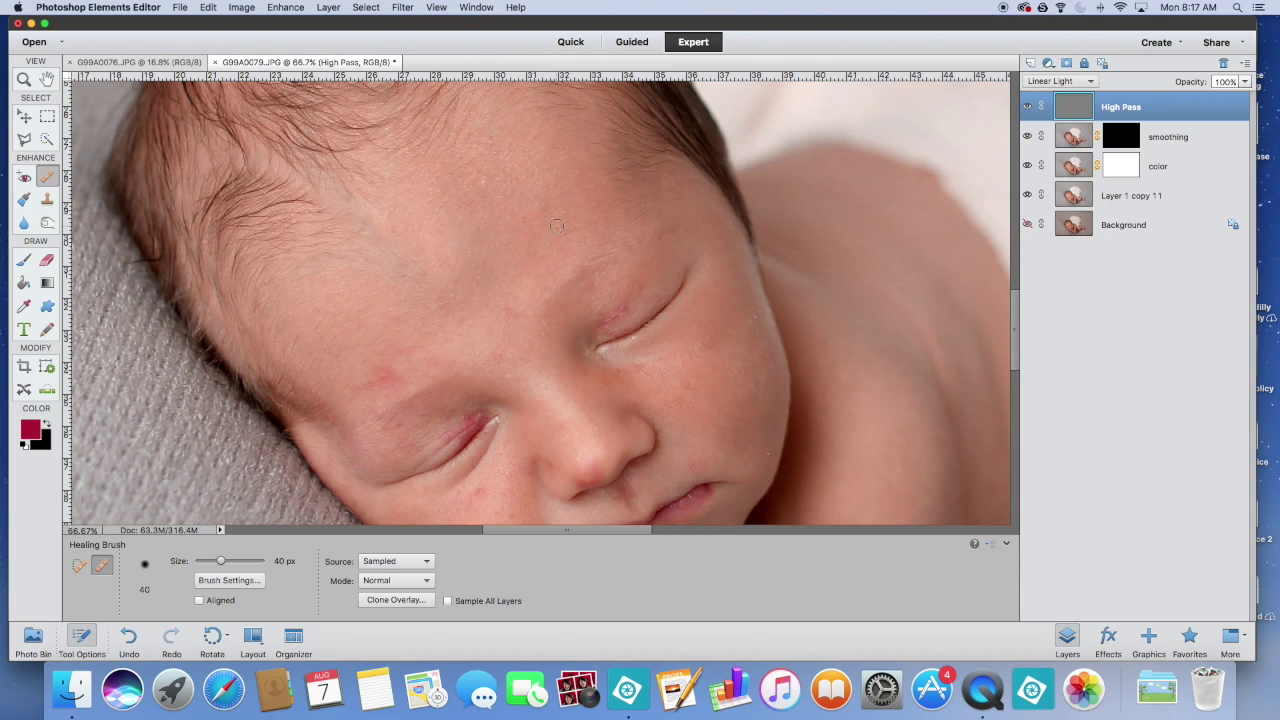
Step: Heal the forehead spots on the High Pass layer with two dabs and two short strokes
click(470, 205)
click(469, 218)
drag(394, 370, 405, 363)
mouse_move(398, 354)
mouse_down()
mouse_move(373, 382)
mouse_move(387, 390)
mouse_move(356, 383)
mouse_move(381, 347)
mouse_up()
scroll(705, 441, down, 5)
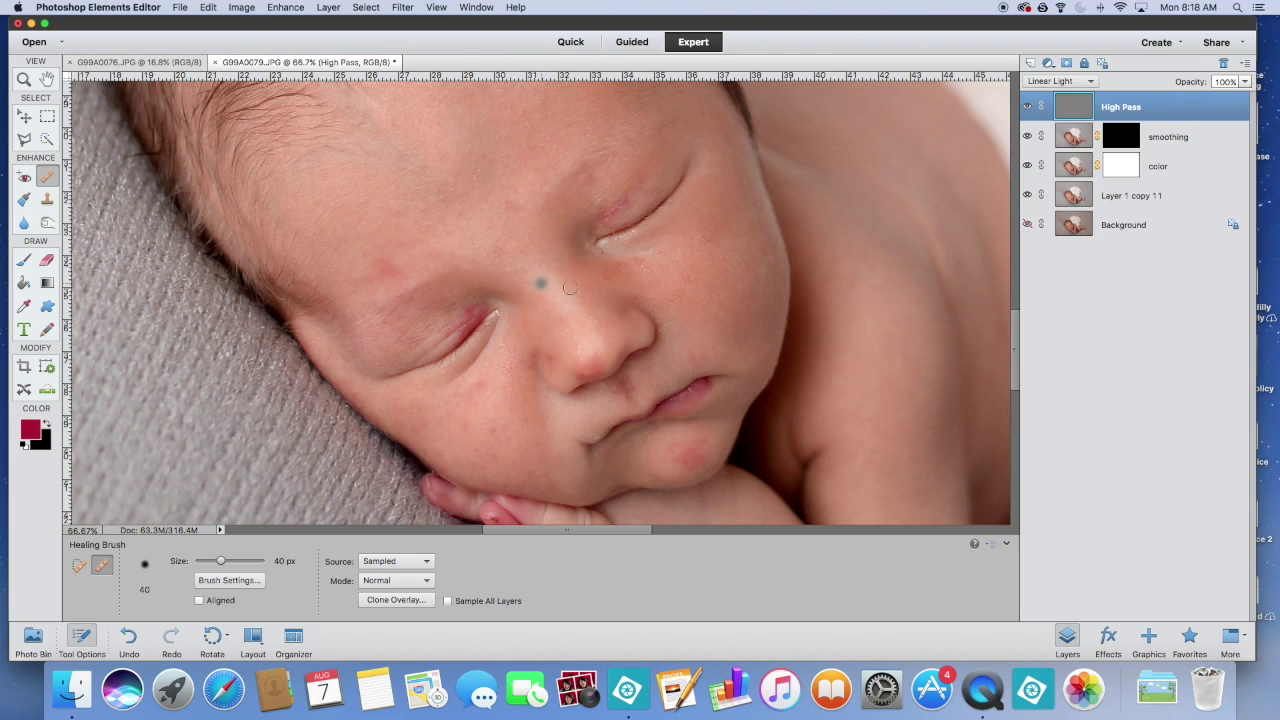
Step: On the color layer's image, heal the red forehead spot and the blotchy skin by the nose
click(1078, 167)
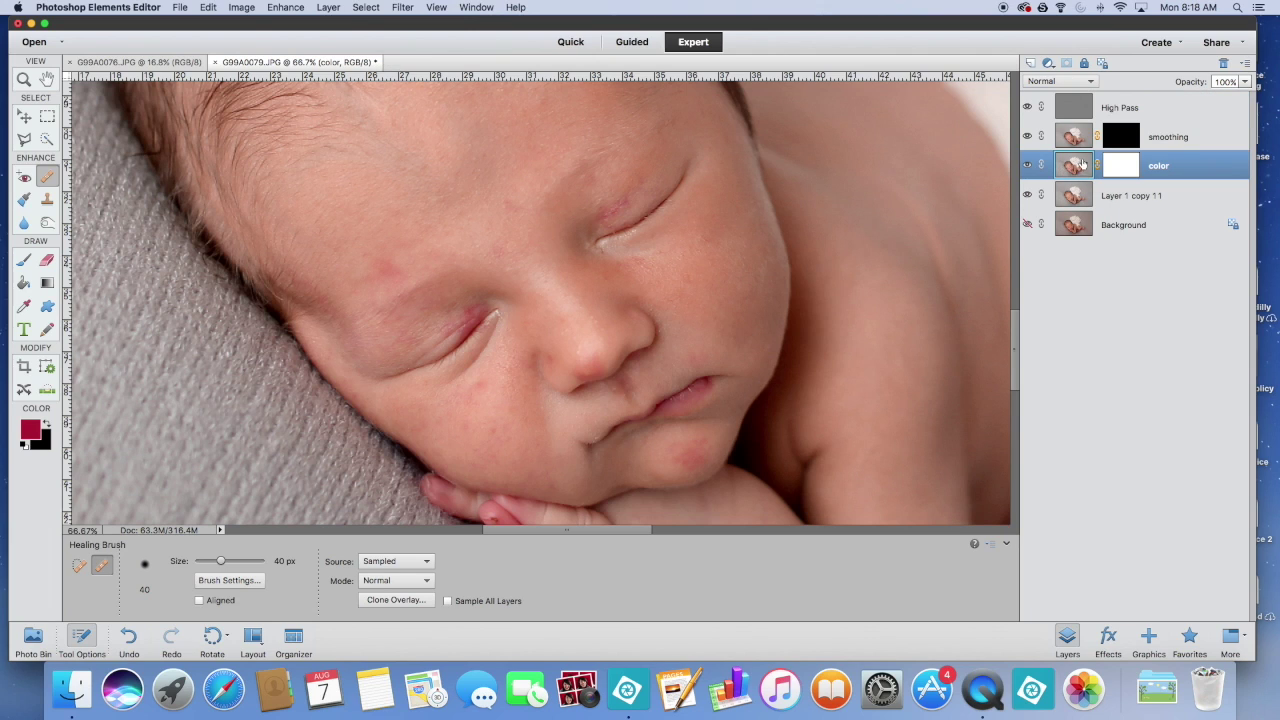
click(1108, 166)
click(1085, 170)
mouse_move(385, 255)
mouse_down()
mouse_move(376, 268)
mouse_move(396, 273)
mouse_up()
alt+click(564, 339)
mouse_move(584, 355)
mouse_down()
mouse_move(584, 372)
mouse_move(600, 362)
mouse_up()
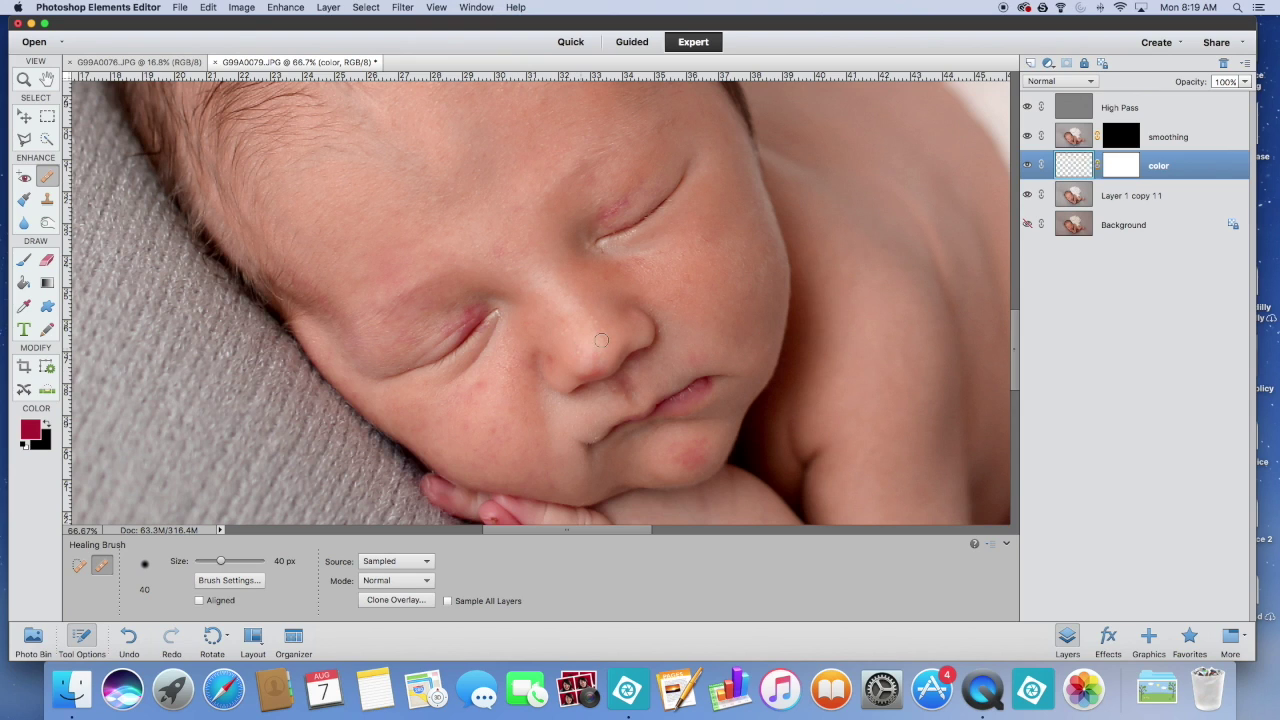
Step: Heal a cheek blotch and redo the healing stroke on the eye crease corner
click(494, 431)
drag(606, 238, 646, 218)
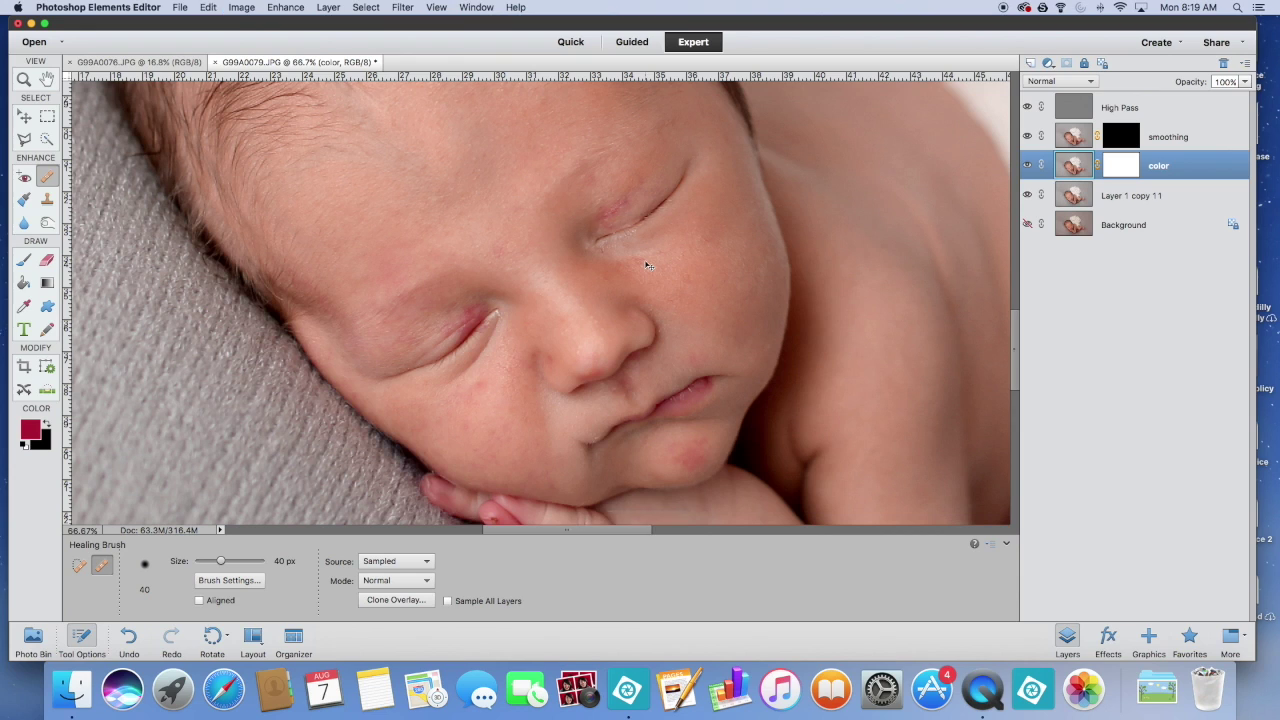
key(super+z)
drag(616, 208, 601, 213)
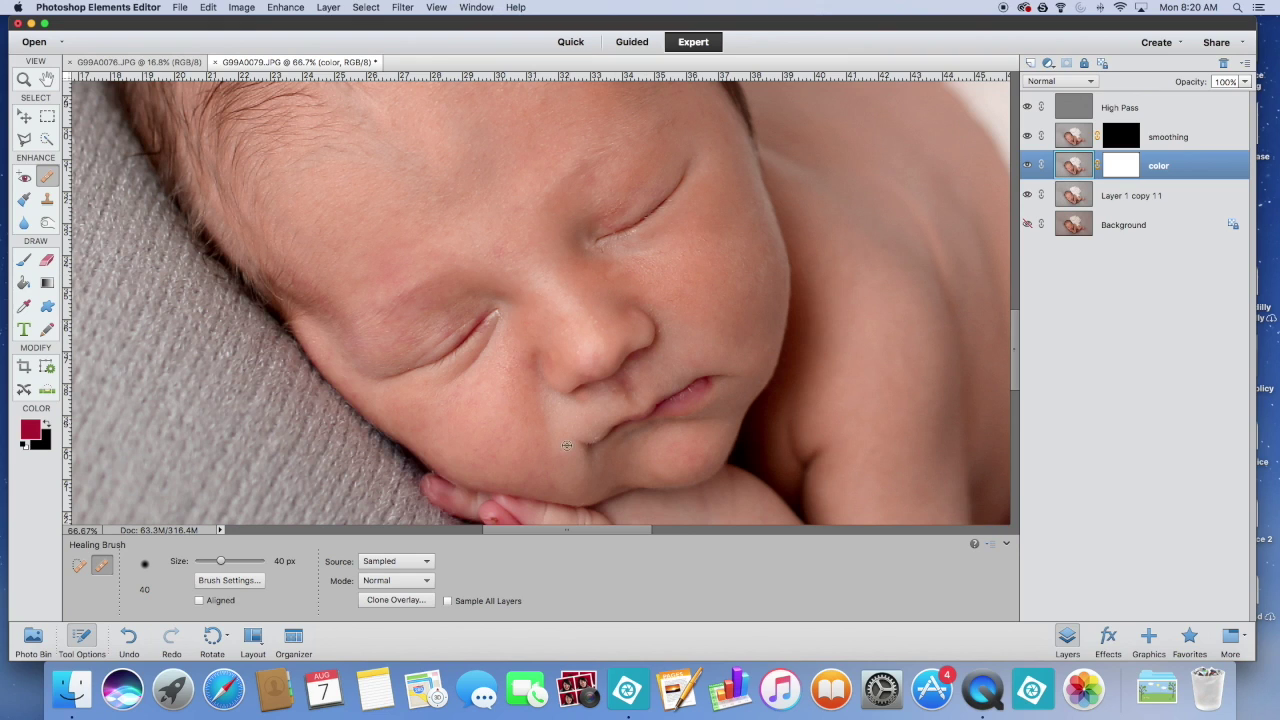
Step: Heal small blotches on the cheek and near the hand, then reselect the High Pass layer
click(472, 452)
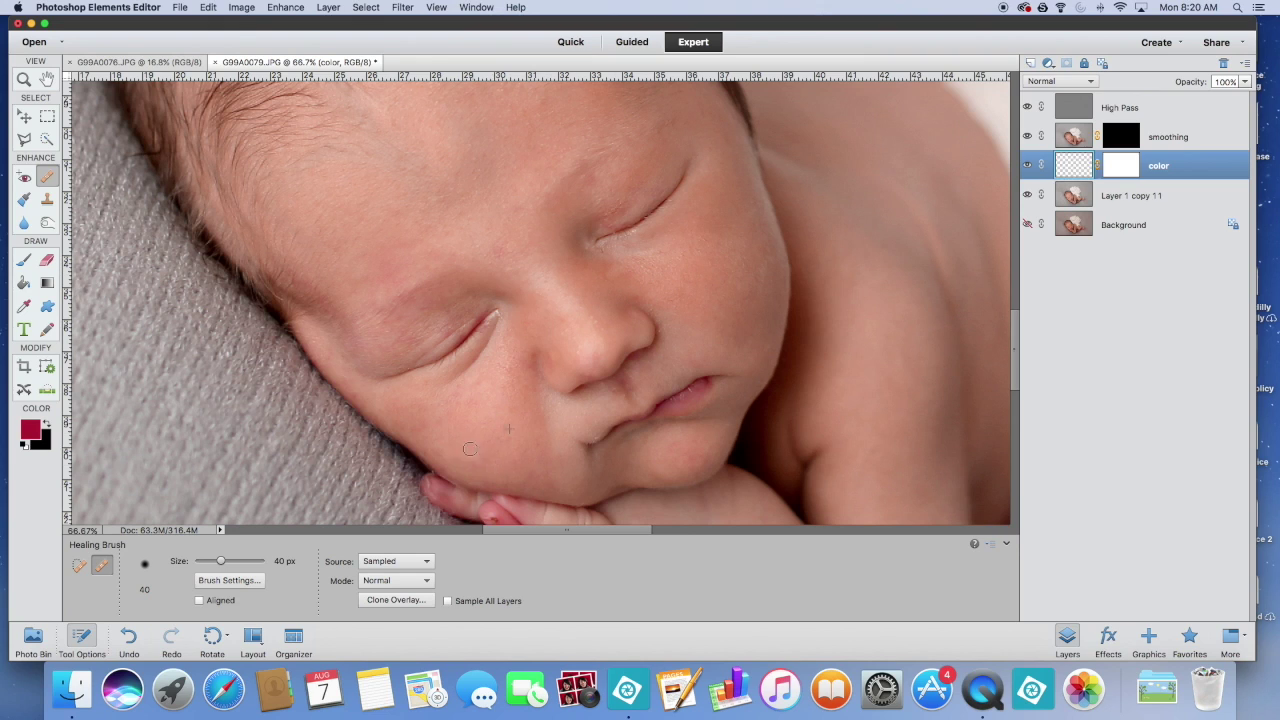
click(500, 367)
scroll(620, 480, up, 4)
scroll(626, 476, down, 3)
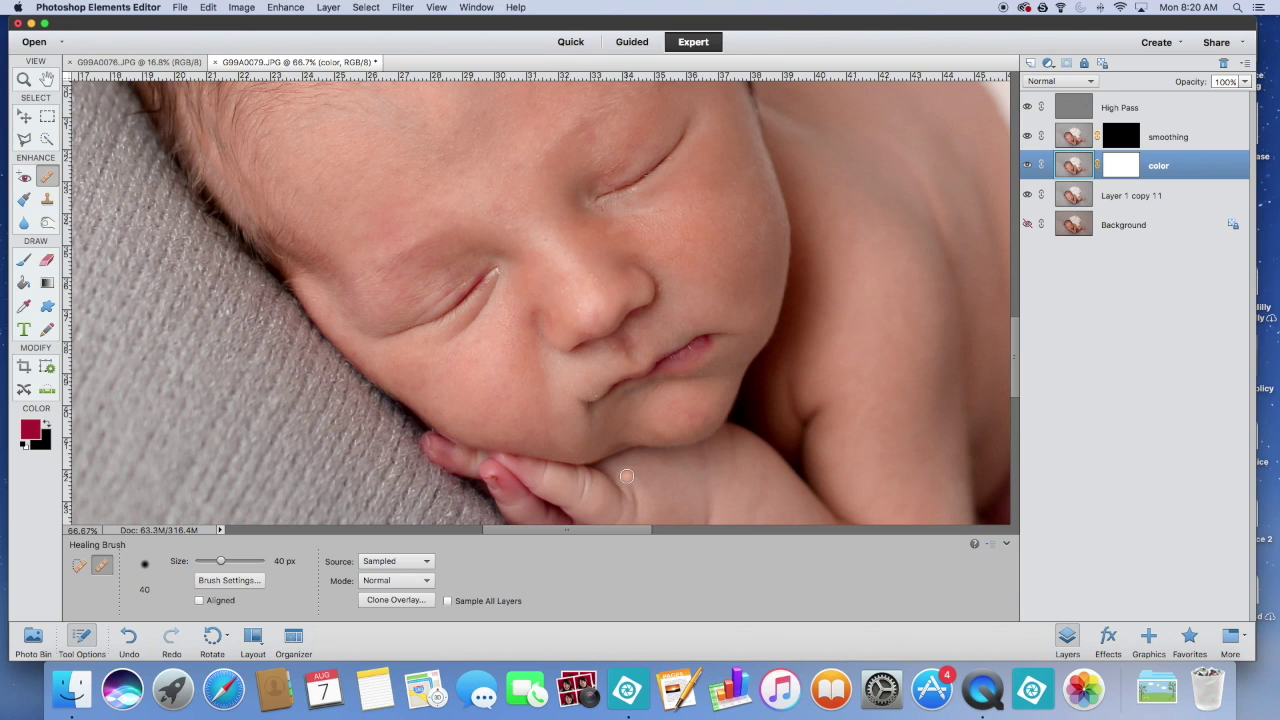
click(1070, 107)
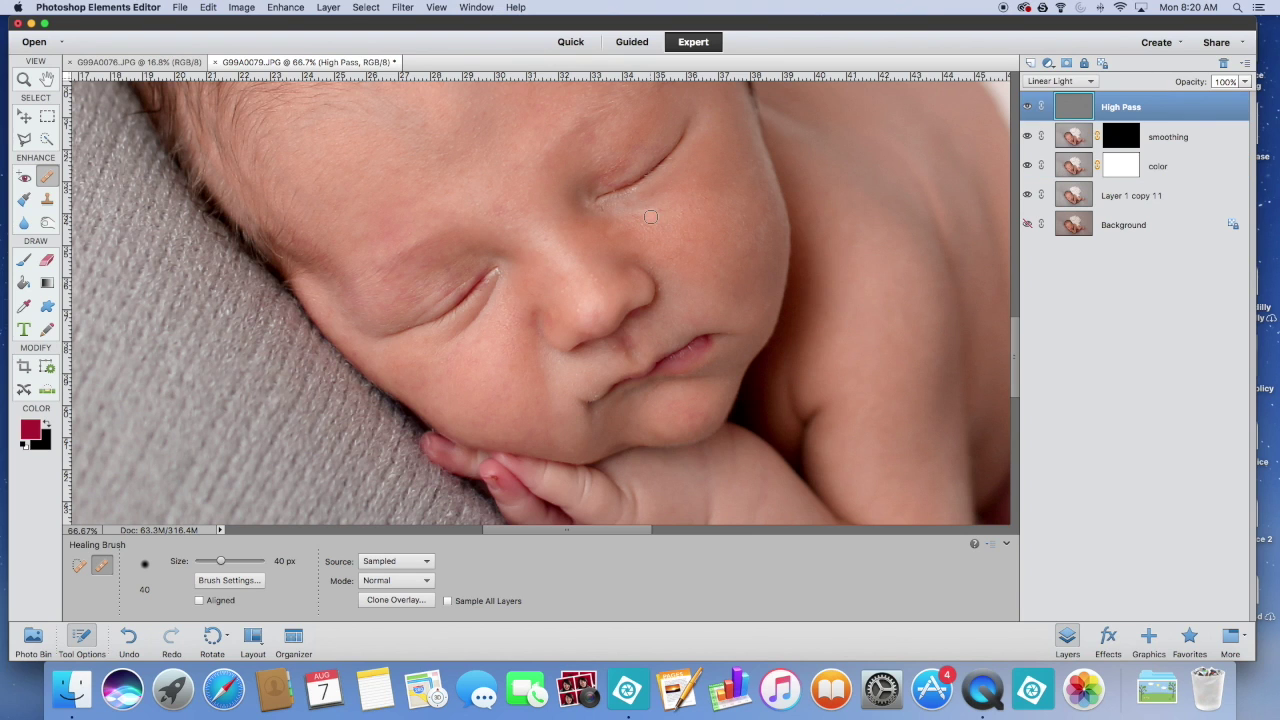
Step: Zoom to 200% on the eye crease and heal its speckles with a 10 px brush
key(z)
click(612, 192)
click(614, 212)
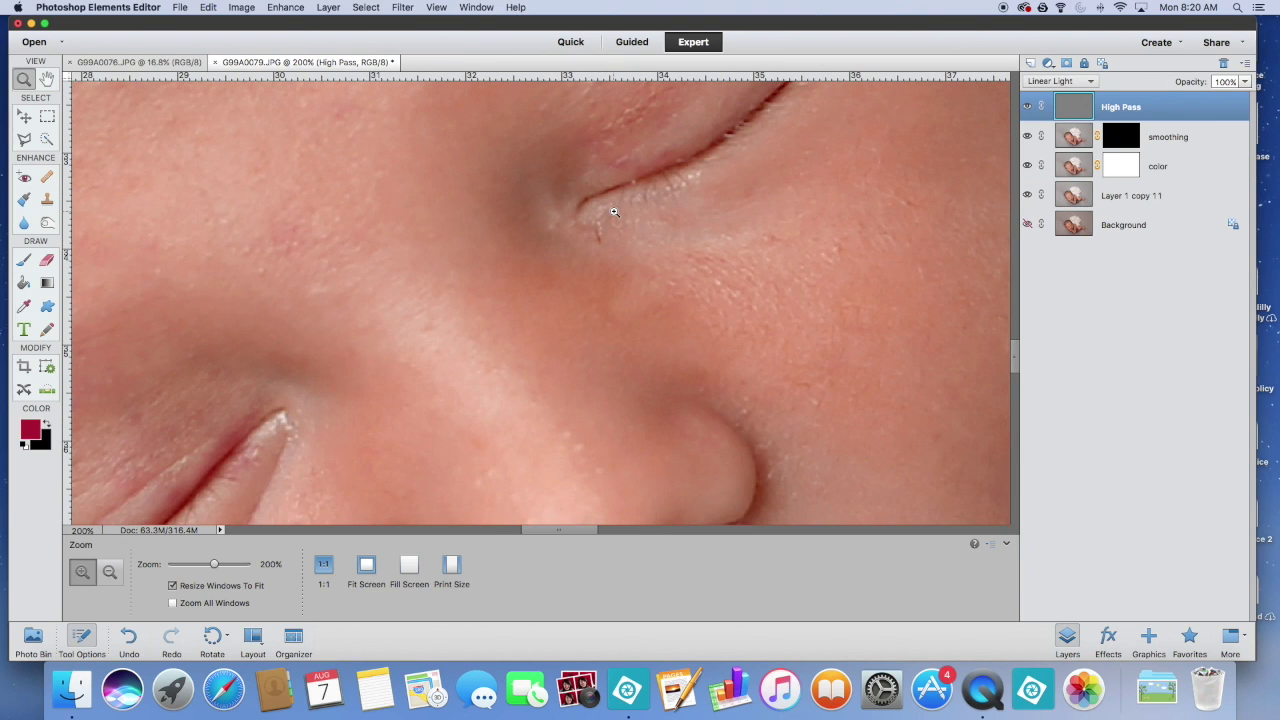
key(j)
key(bracketleft)
key(bracketleft)
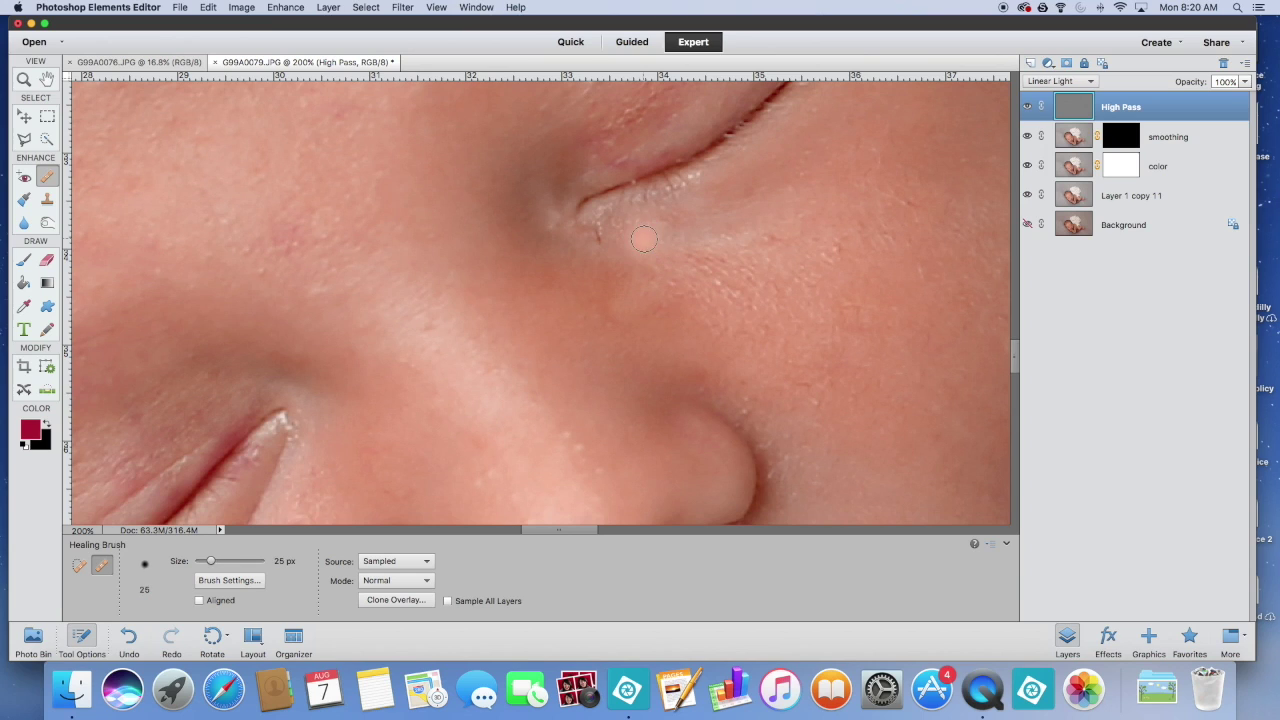
key(bracketleft)
key(bracketleft)
key(bracketleft)
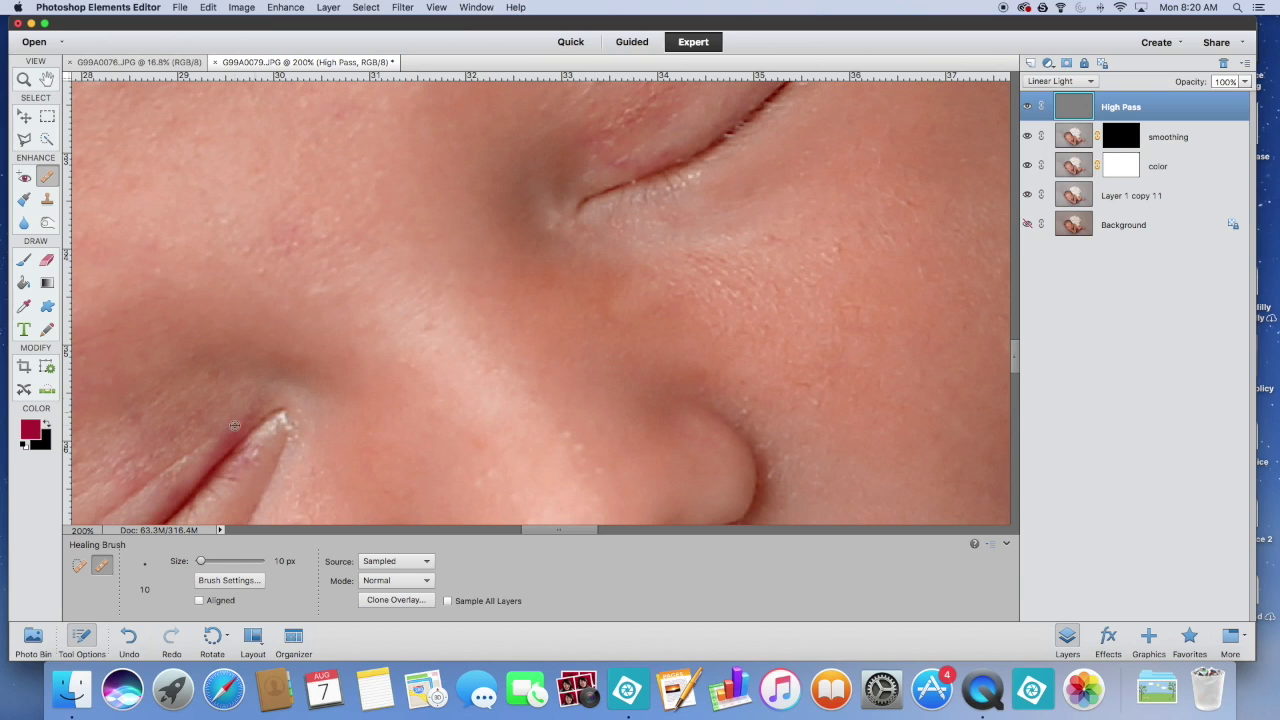
drag(288, 412, 291, 428)
Step: With a 25 px brush sampled from clean skin, heal four blemishes beside the eye crease and cheek
key(bracketright)
key(bracketright)
key(bracketright)
alt+click(778, 210)
click(829, 249)
click(898, 229)
click(920, 291)
click(877, 375)
scroll(880, 376, down, 6)
scroll(880, 376, down, 3)
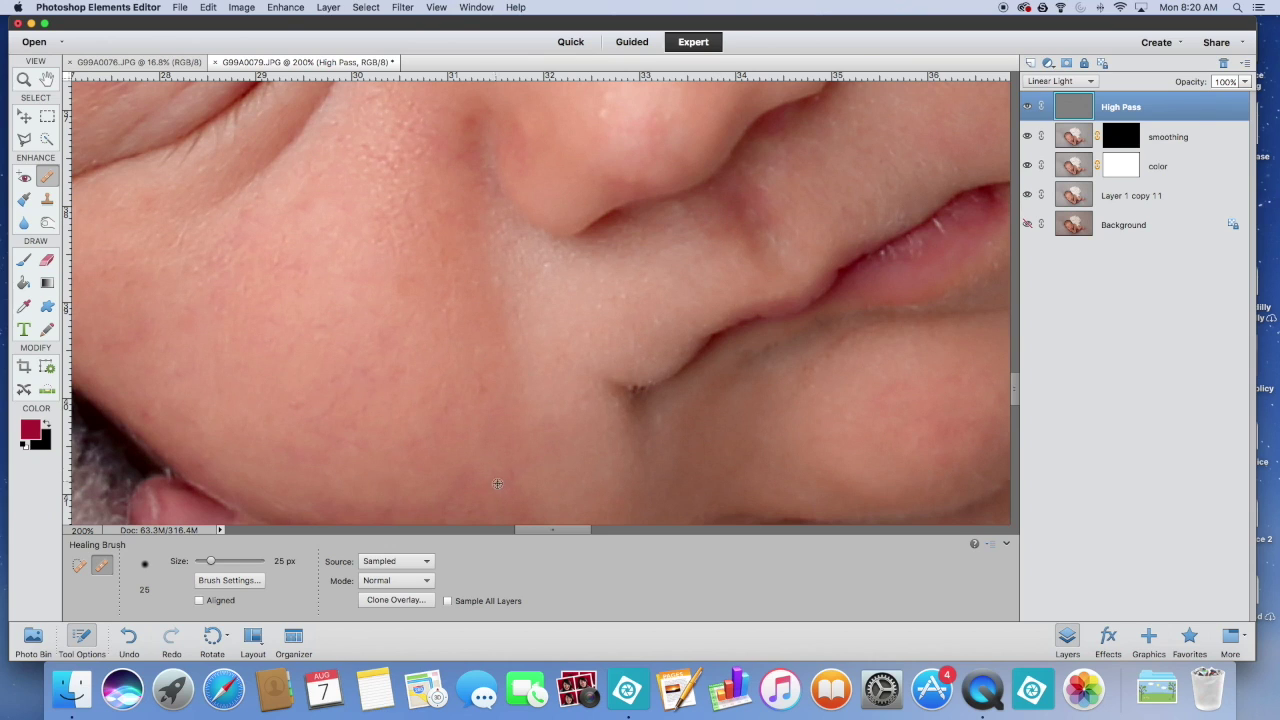
Step: Heal five spots around the lips and lower cheek, then fit the photo on screen
click(470, 374)
click(370, 381)
click(298, 408)
click(326, 413)
click(489, 392)
key(z)
right_click(486, 358)
click(491, 364)
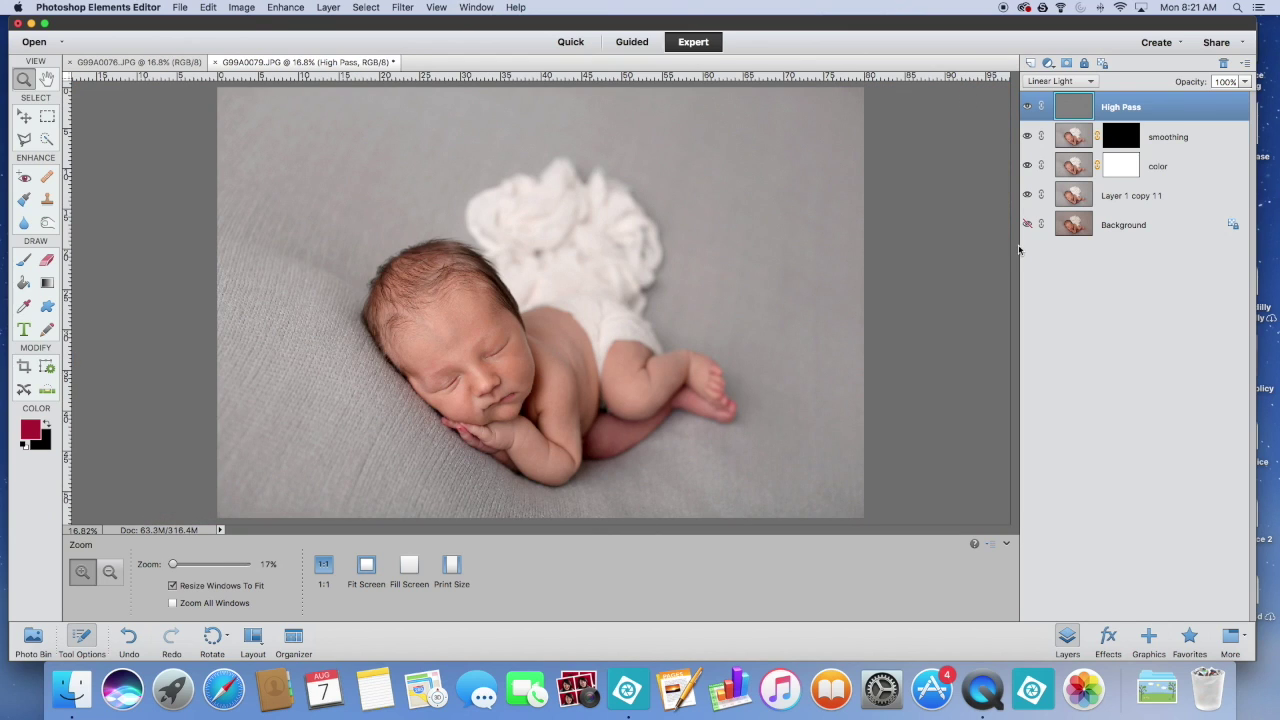
Step: Zoom to 50%, target the smoothing layer mask, and set a 95 px Brush at 35% opacity
click(484, 354)
click(635, 279)
click(563, 297)
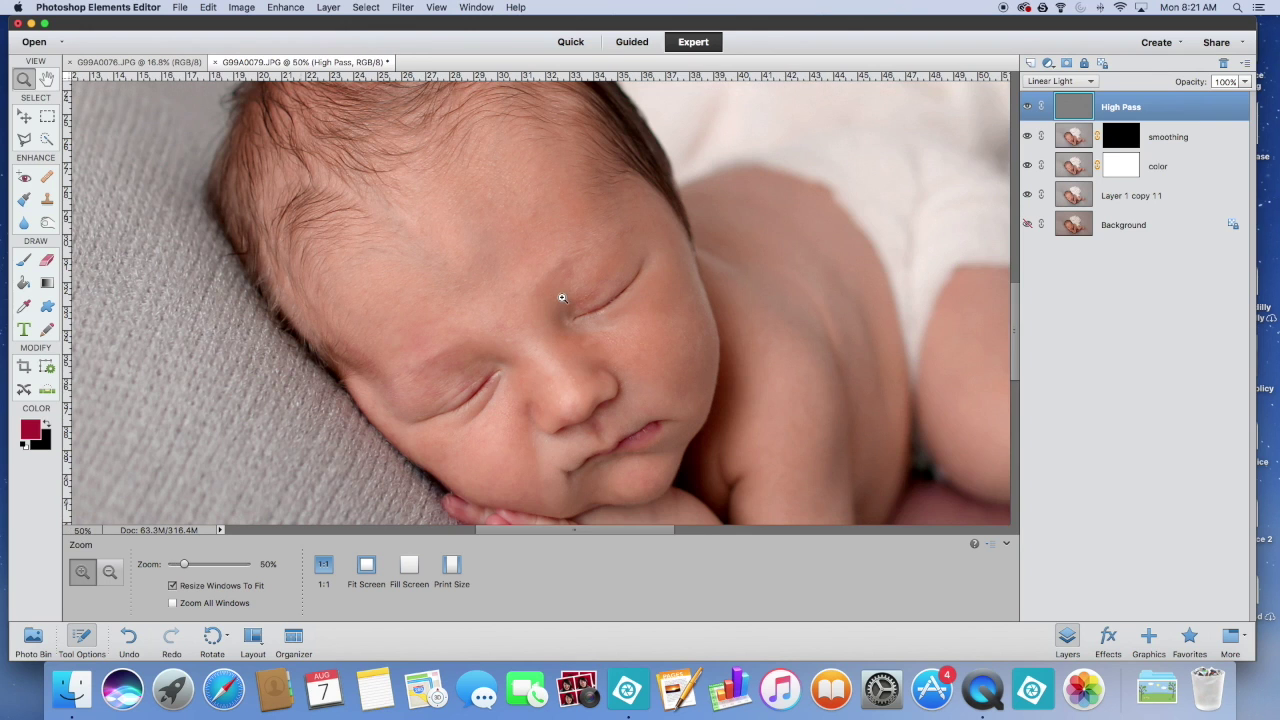
click(1134, 130)
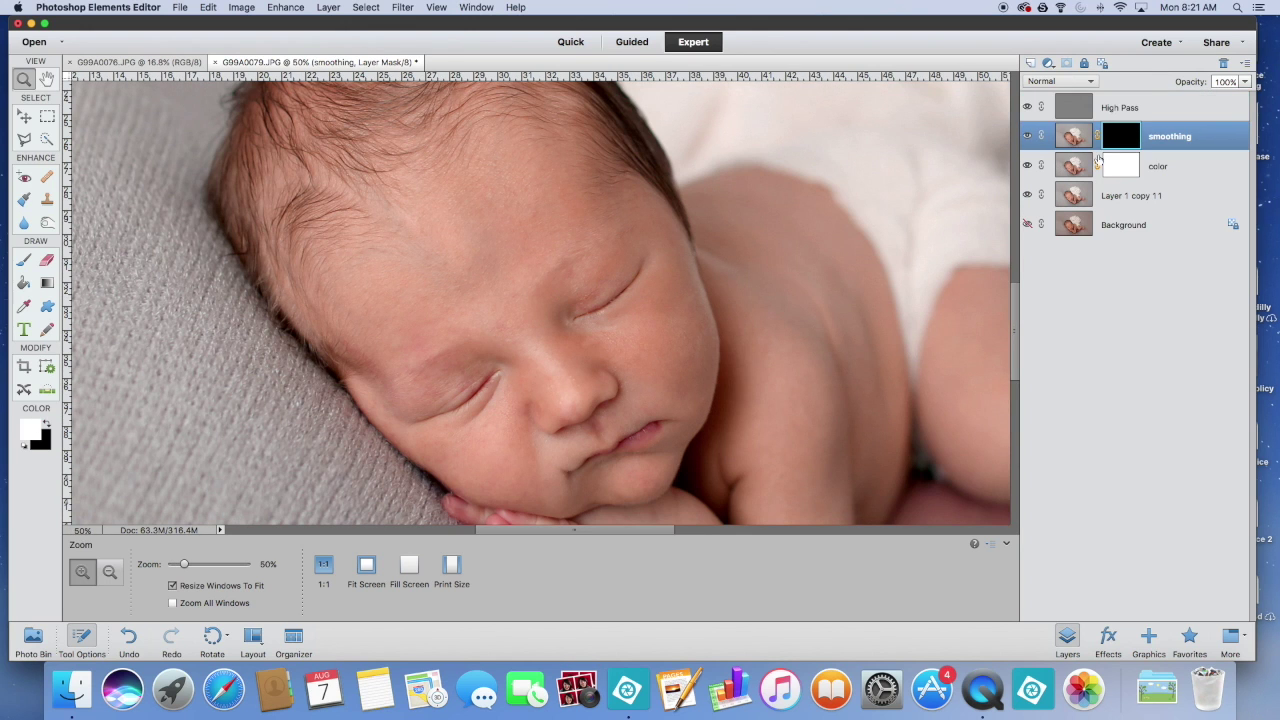
click(24, 261)
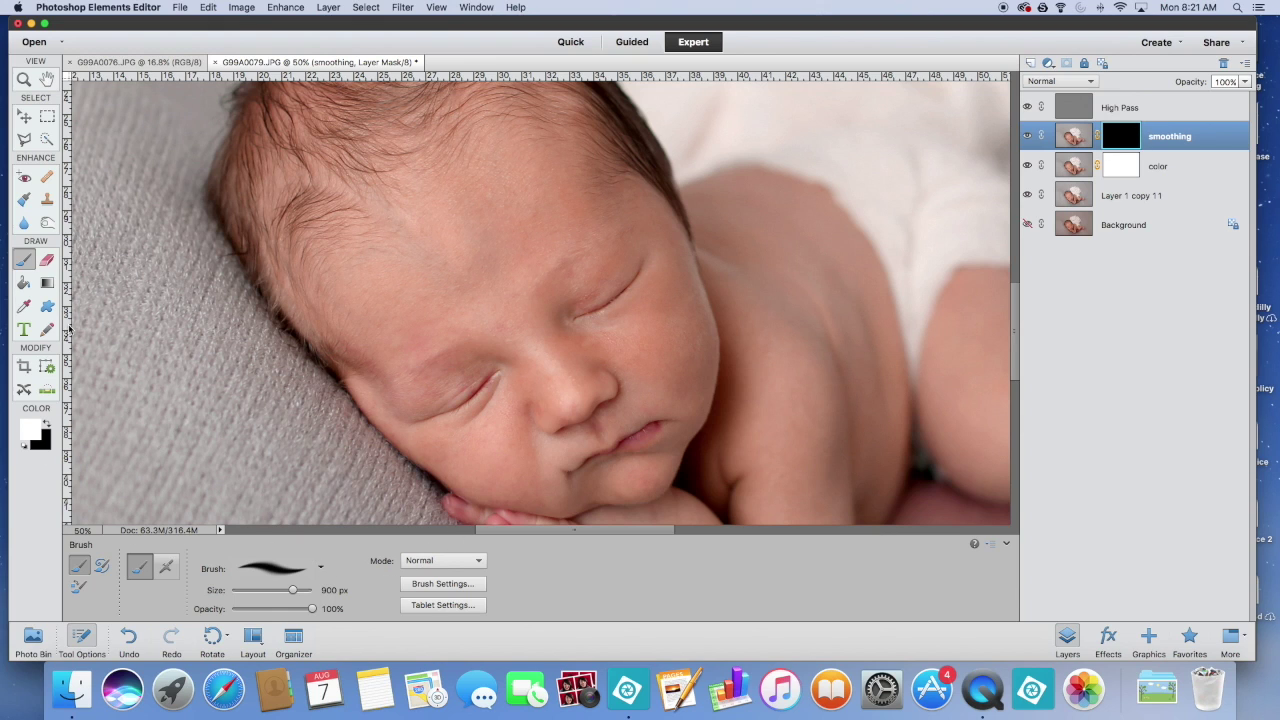
click(260, 591)
drag(260, 592, 278, 593)
click(258, 609)
drag(257, 607, 260, 608)
Step: Paint white onto the mask across the forehead at 175 px and the chin at 90 px
key(bracketright)
key(bracketright)
key(bracketright)
key(bracketright)
key(bracketright)
key(bracketright)
key(bracketleft)
key(bracketleft)
mouse_move(539, 237)
mouse_down()
mouse_move(469, 183)
mouse_move(502, 169)
mouse_move(473, 268)
mouse_move(517, 327)
mouse_up()
key(bracketleft)
drag(610, 492, 540, 480)
Step: Duplicate Layer 1 copy 11 and merge the layers from it up to High Pass into one
click(1189, 108)
click(1159, 197)
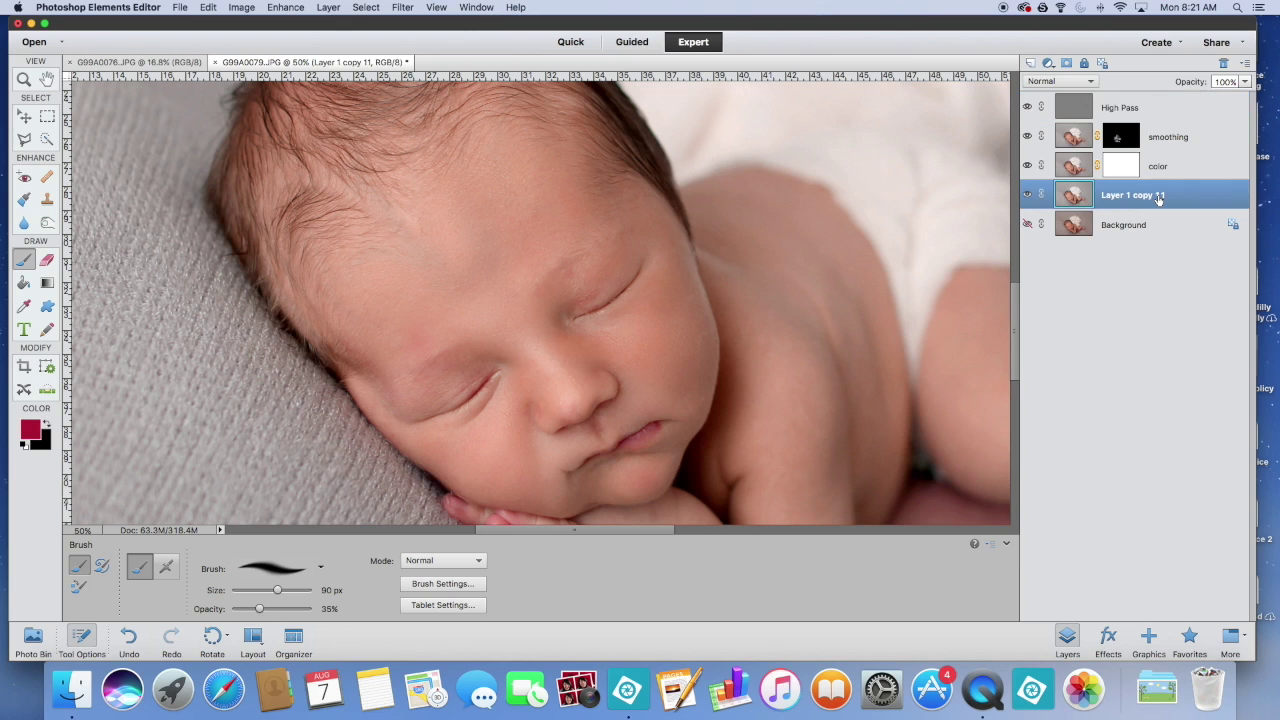
key(super+j)
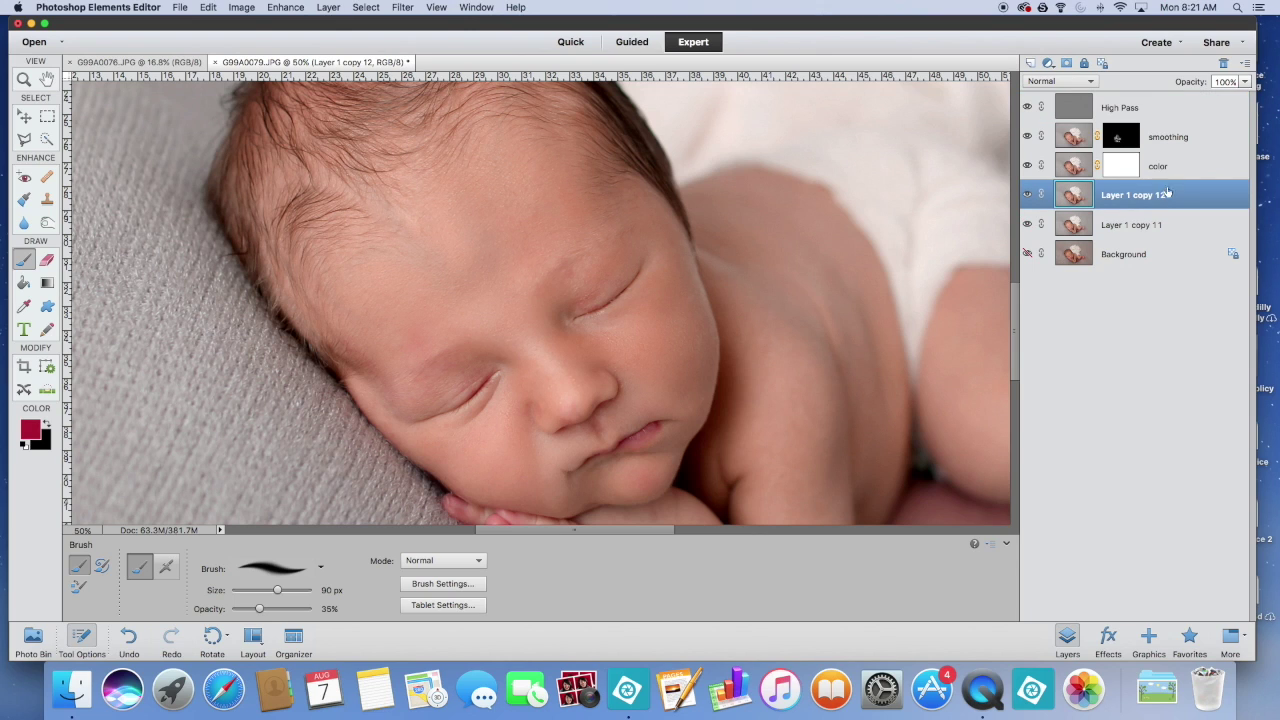
shift+click(1166, 108)
key(super+e)
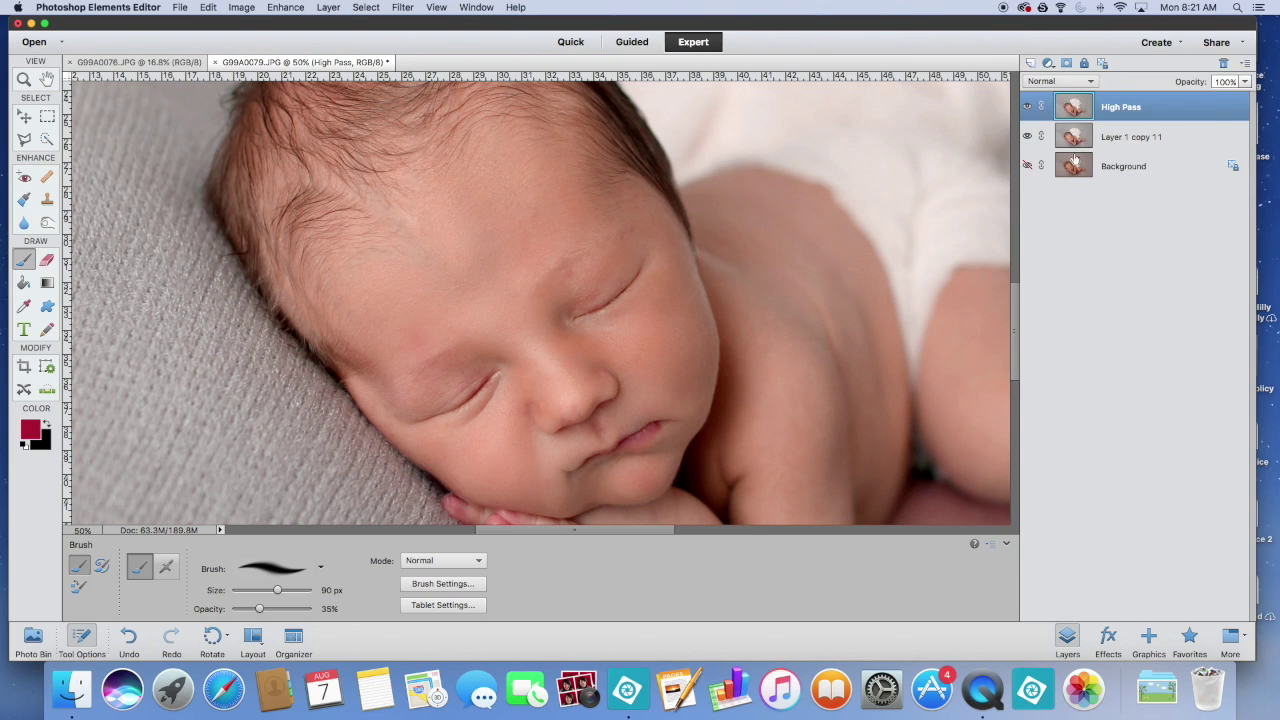
Step: Toggle the merged High Pass layer's visibility to compare before and after, at full view and 50% zoom
click(1029, 107)
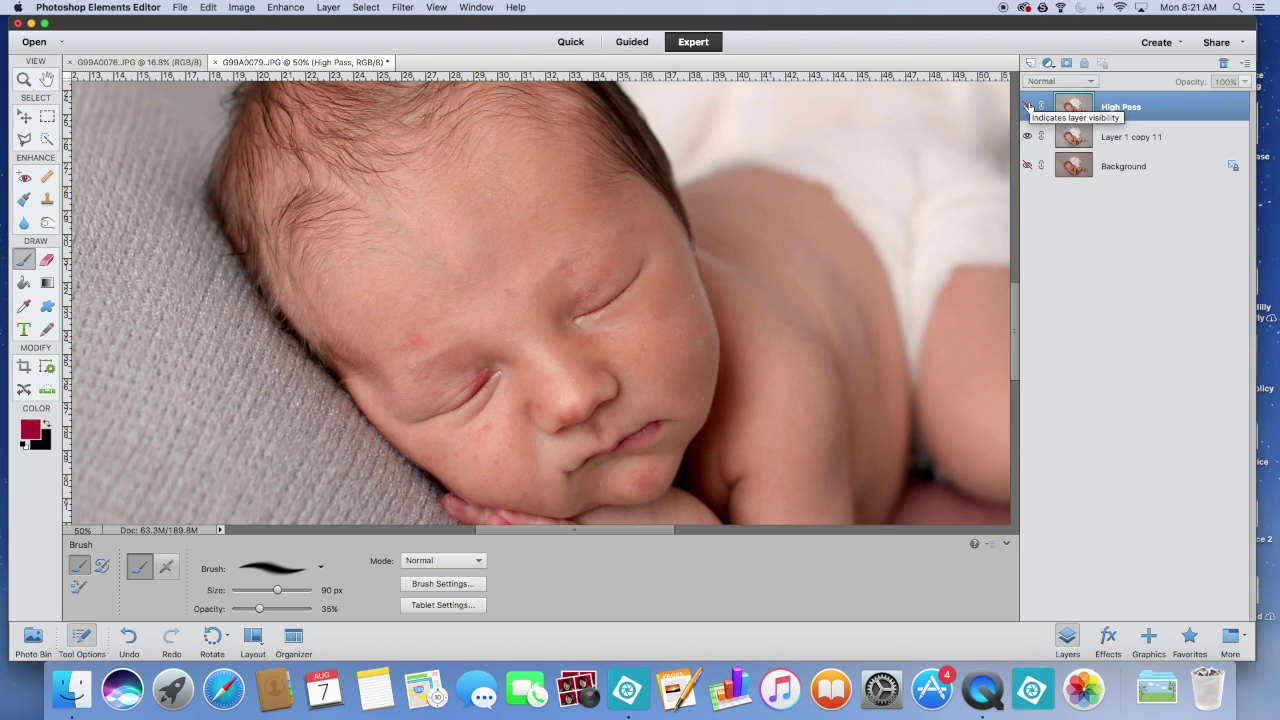
click(1029, 107)
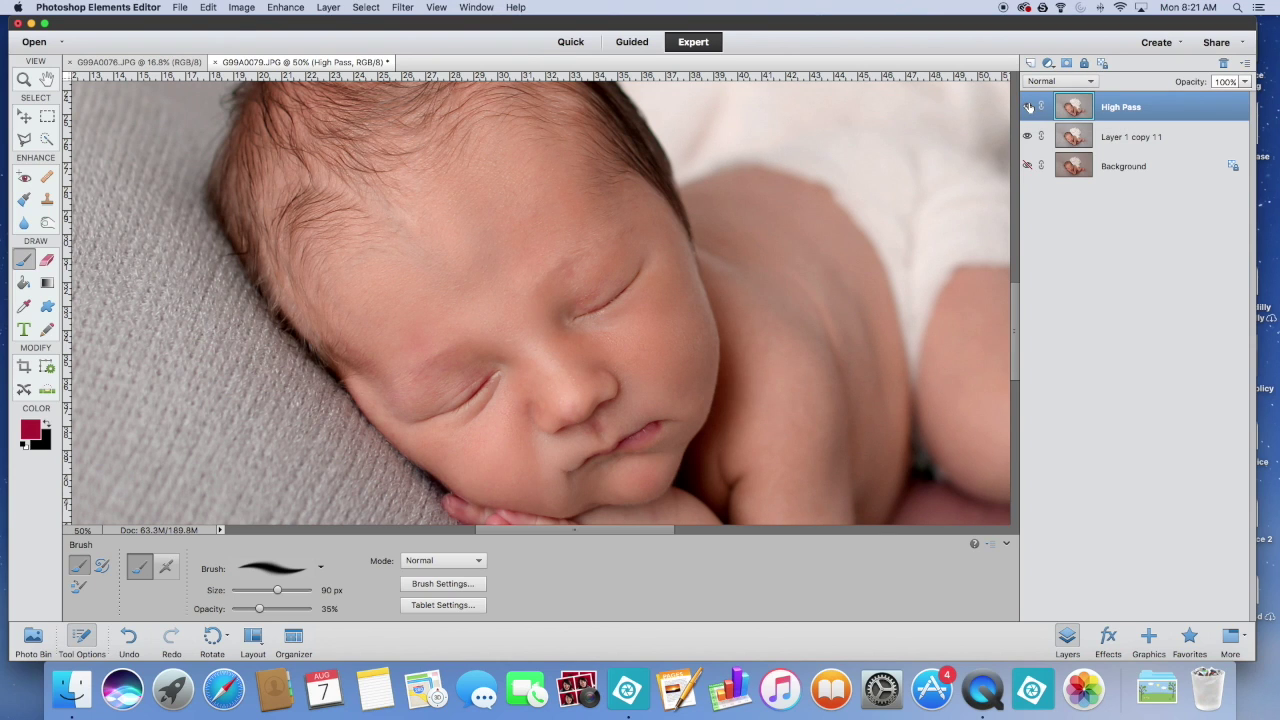
click(1029, 107)
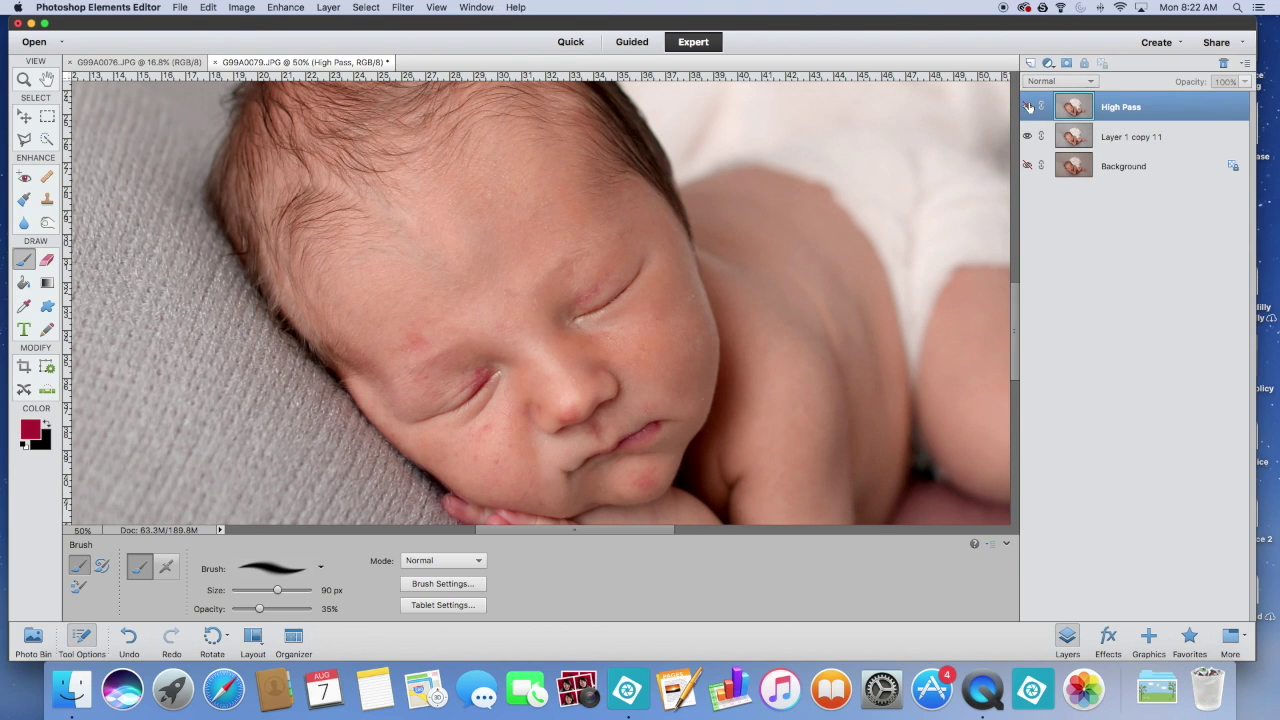
click(1029, 107)
click(1029, 107)
click(1029, 107)
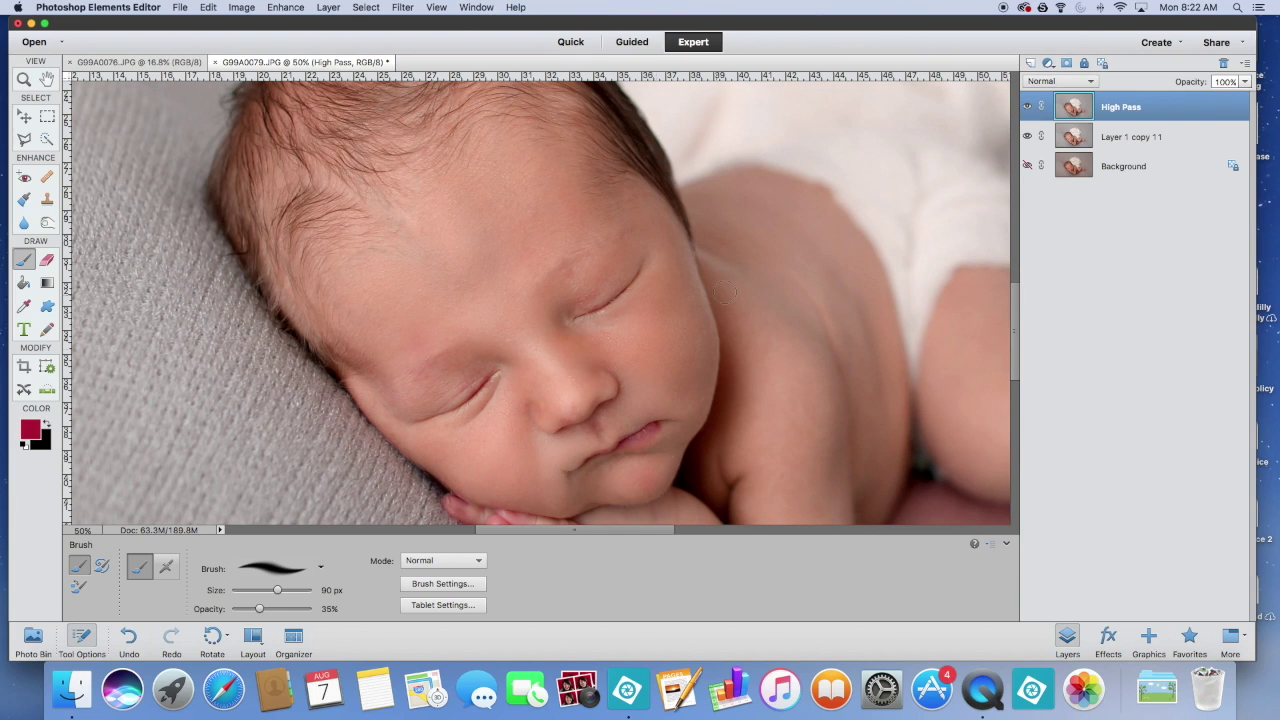
key(z)
right_click(738, 242)
click(747, 246)
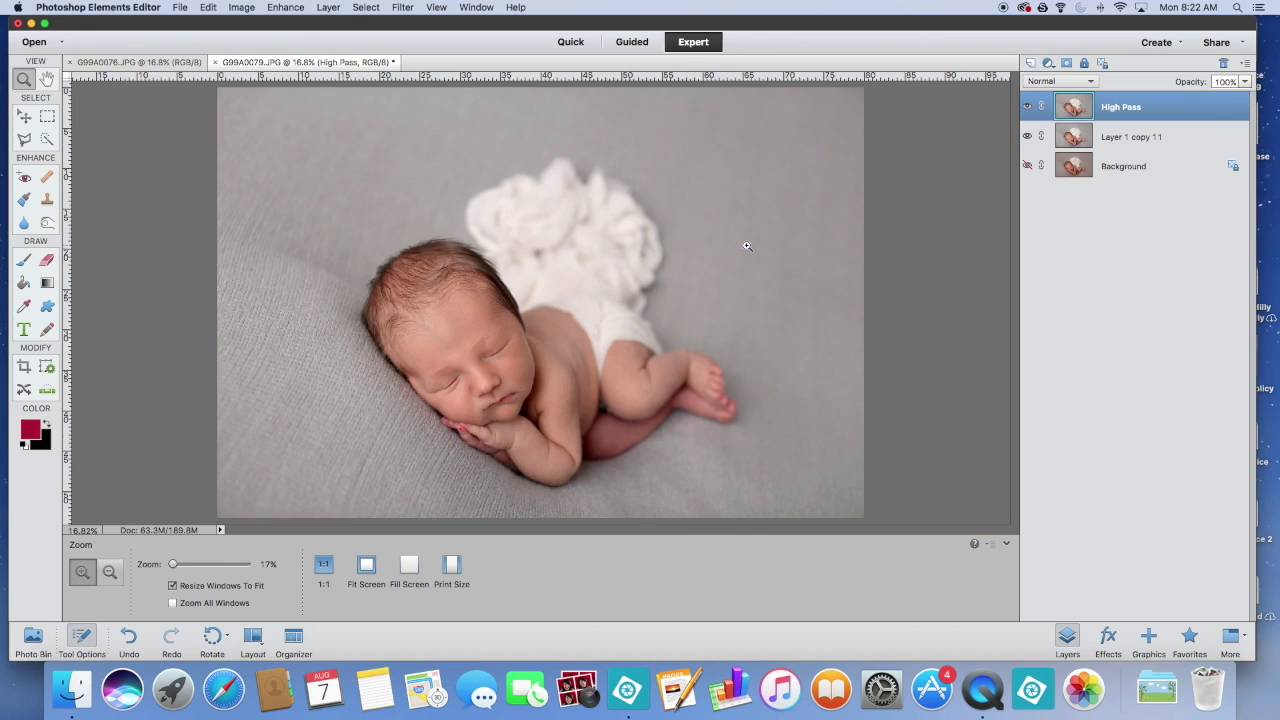
click(1029, 107)
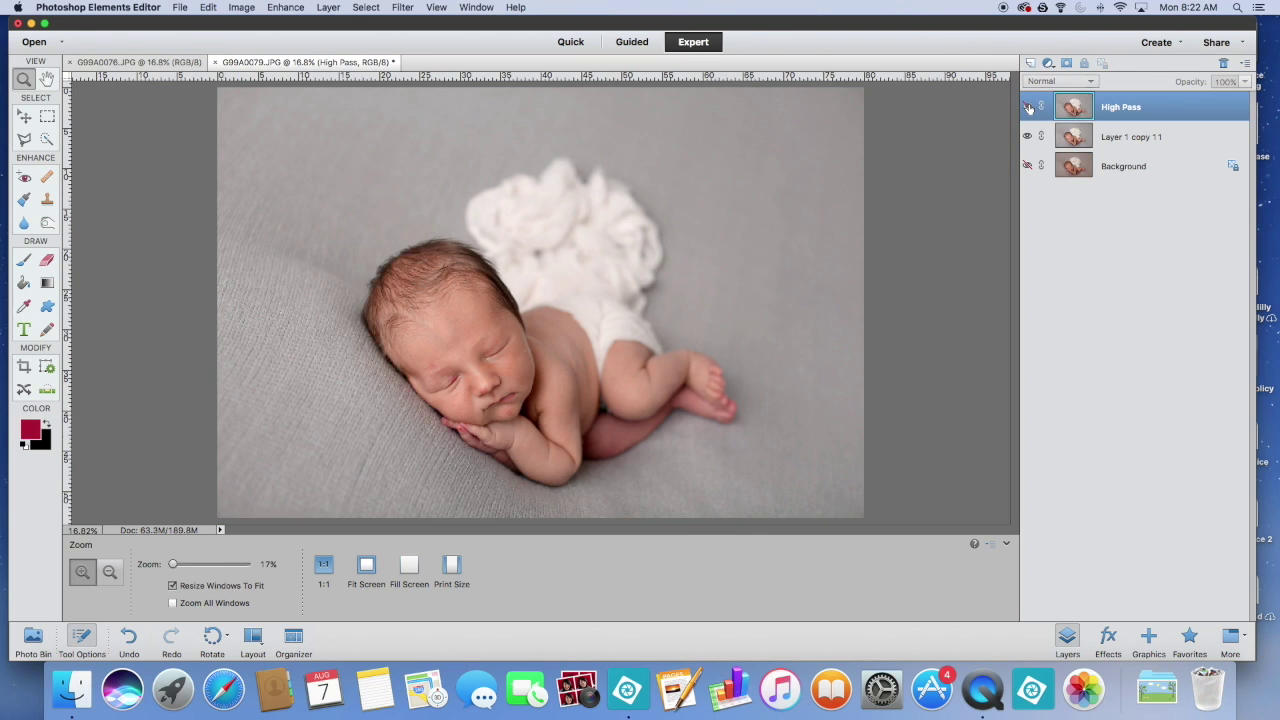
click(1029, 107)
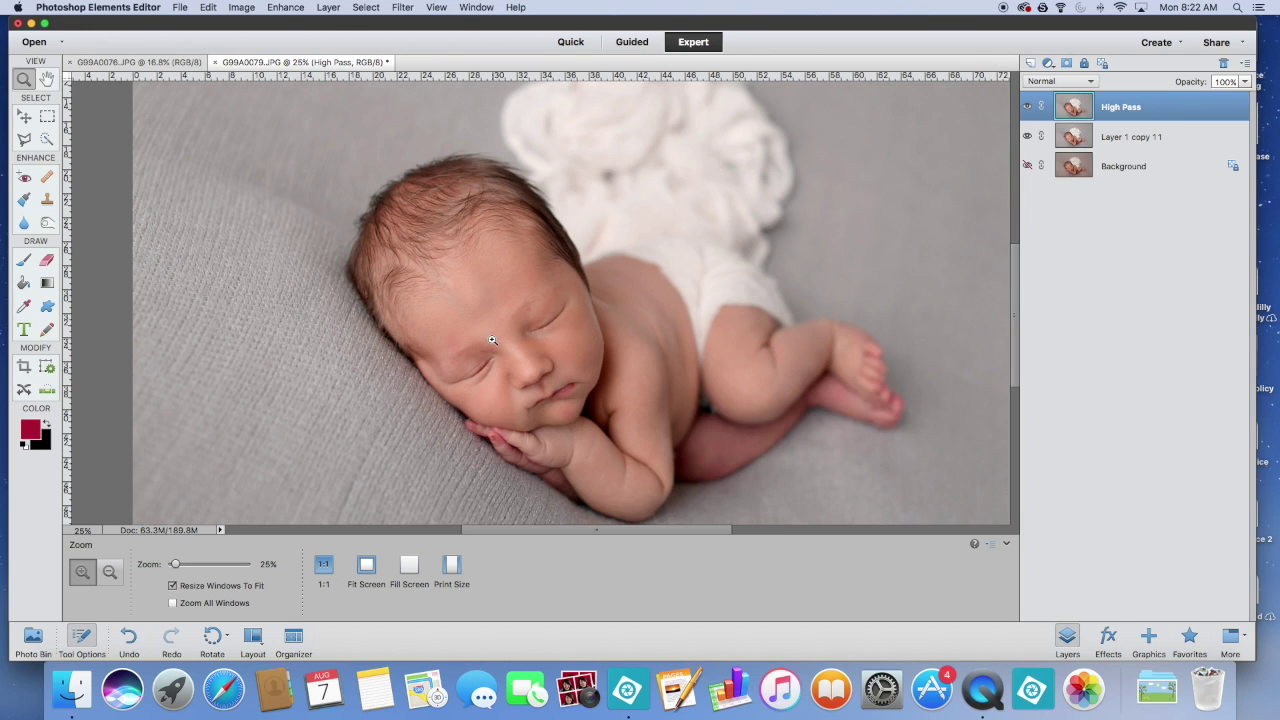
click(494, 343)
click(494, 347)
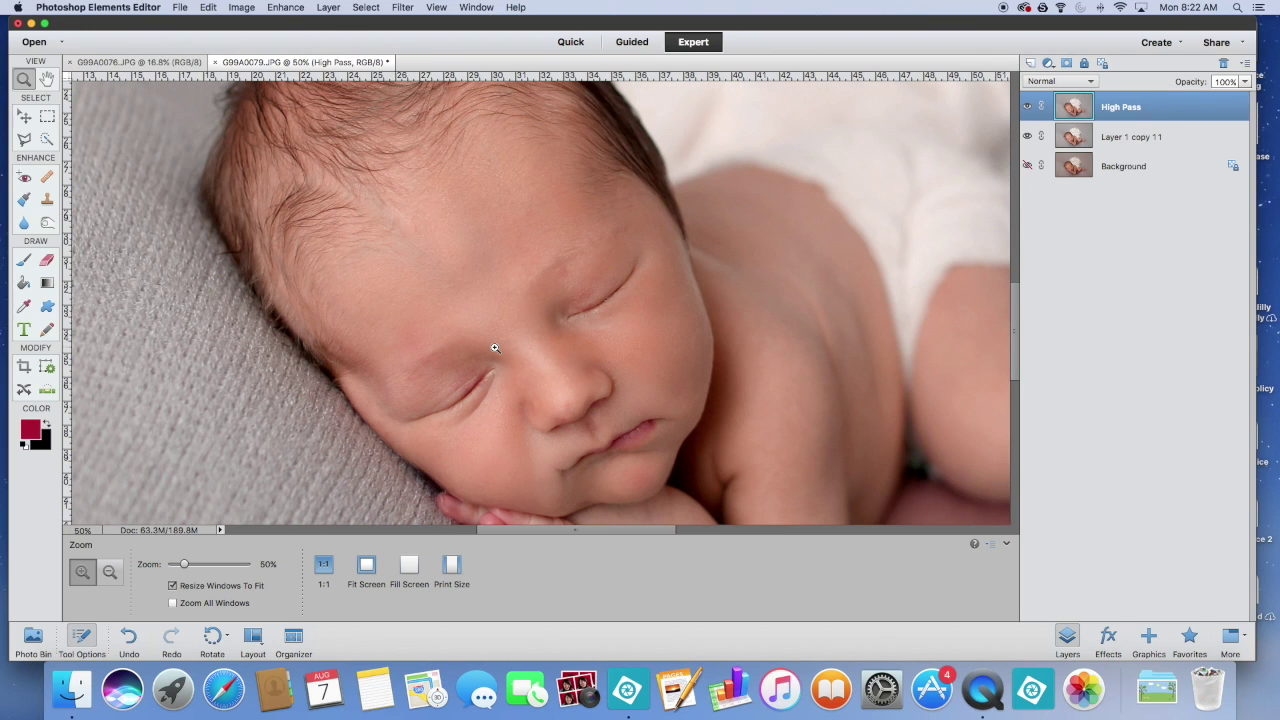
click(1029, 107)
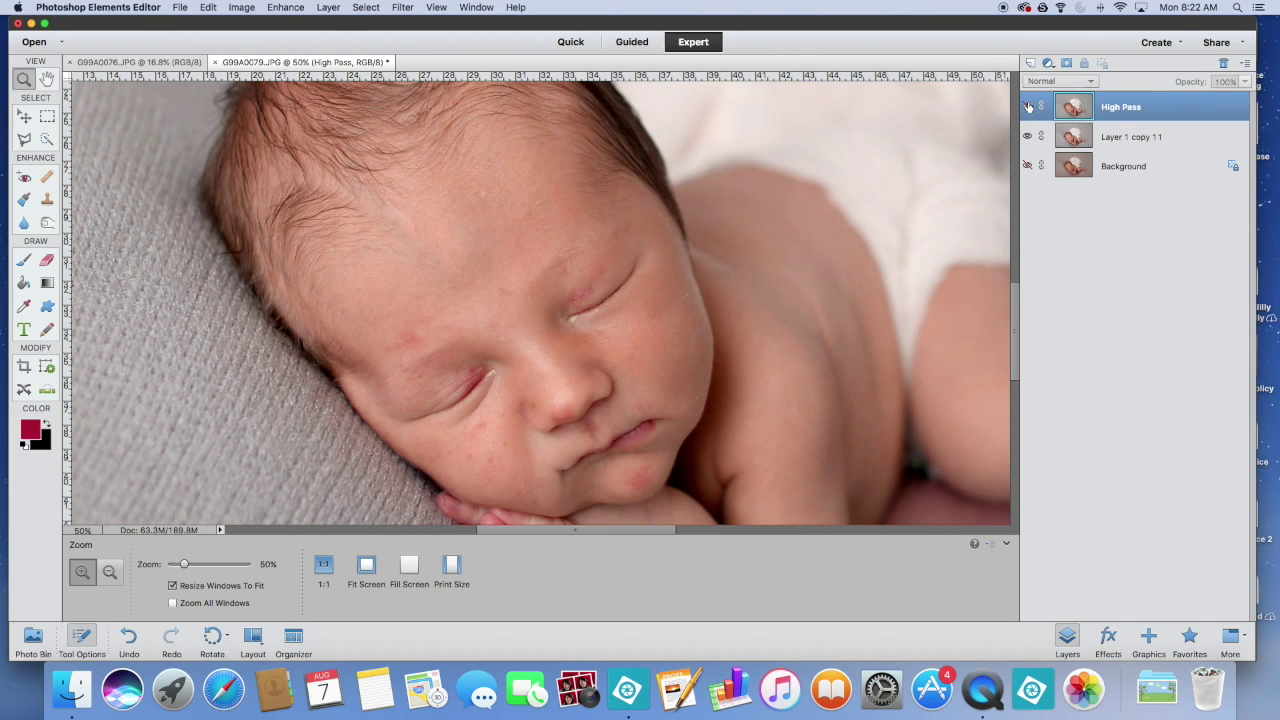
click(1029, 107)
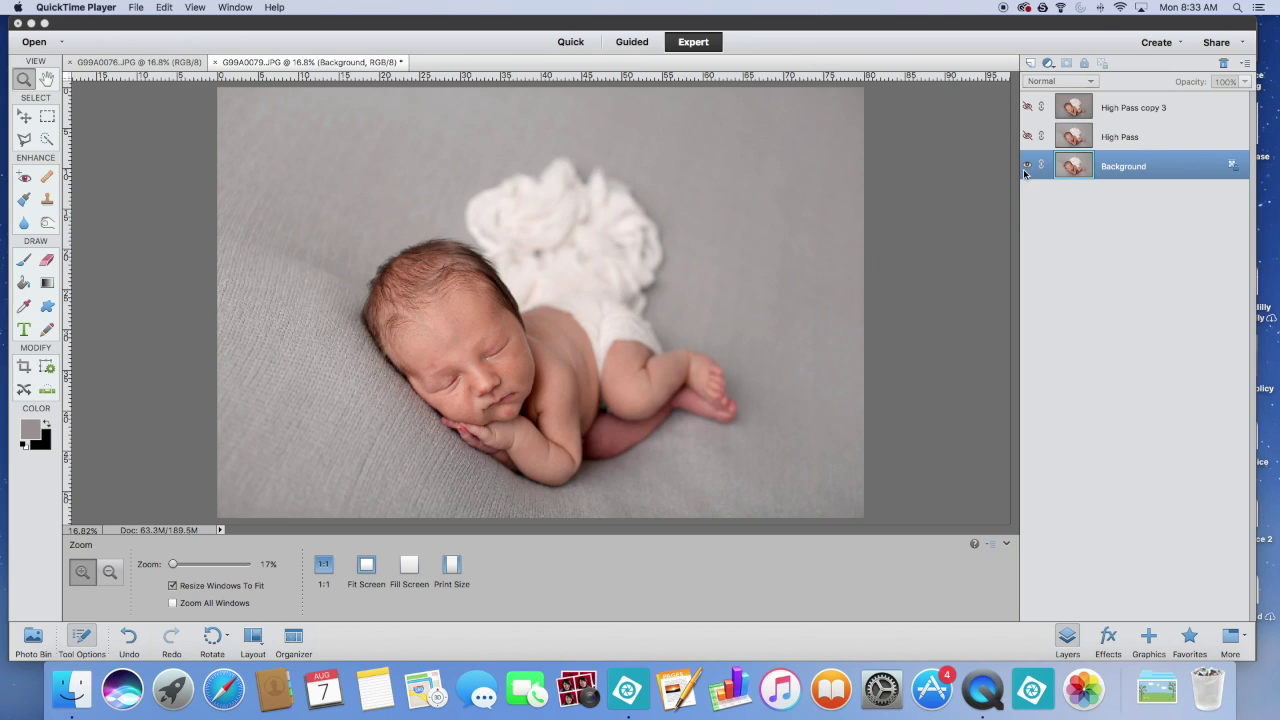
Step: Turn on the High Pass layer and check the cheek at 33.3% before fitting the photo on screen
click(1027, 135)
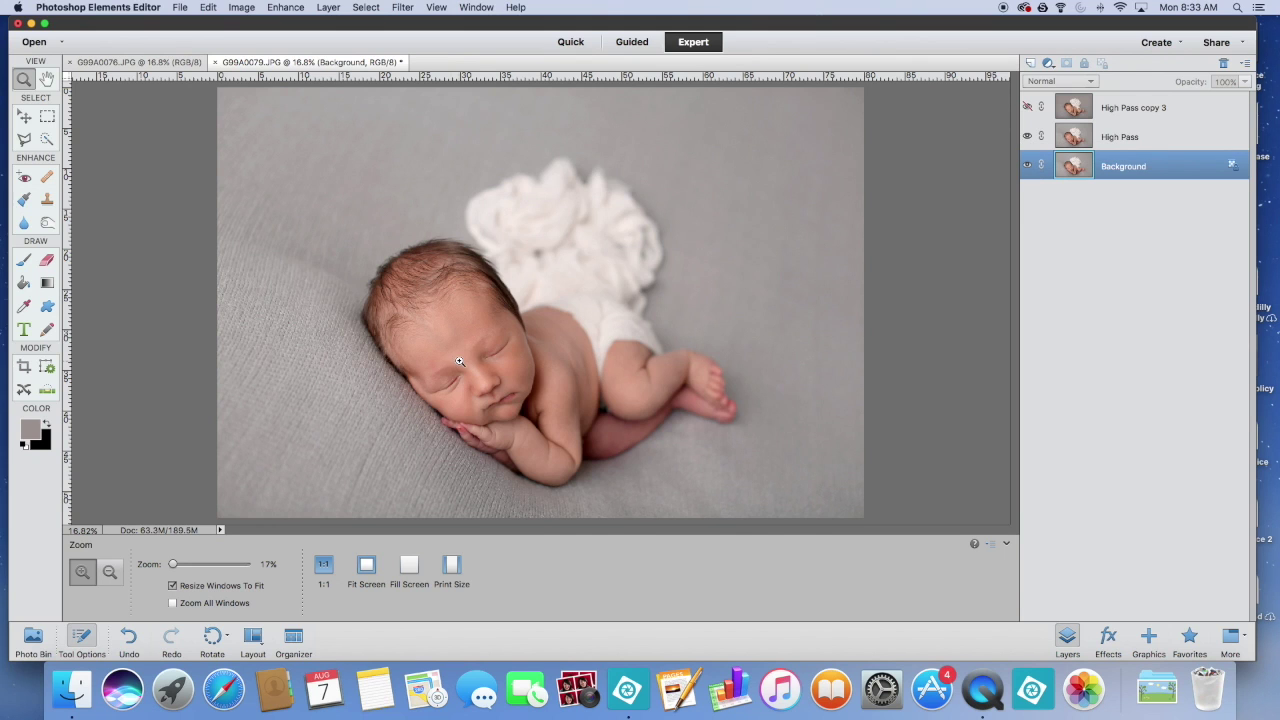
click(498, 362)
click(597, 336)
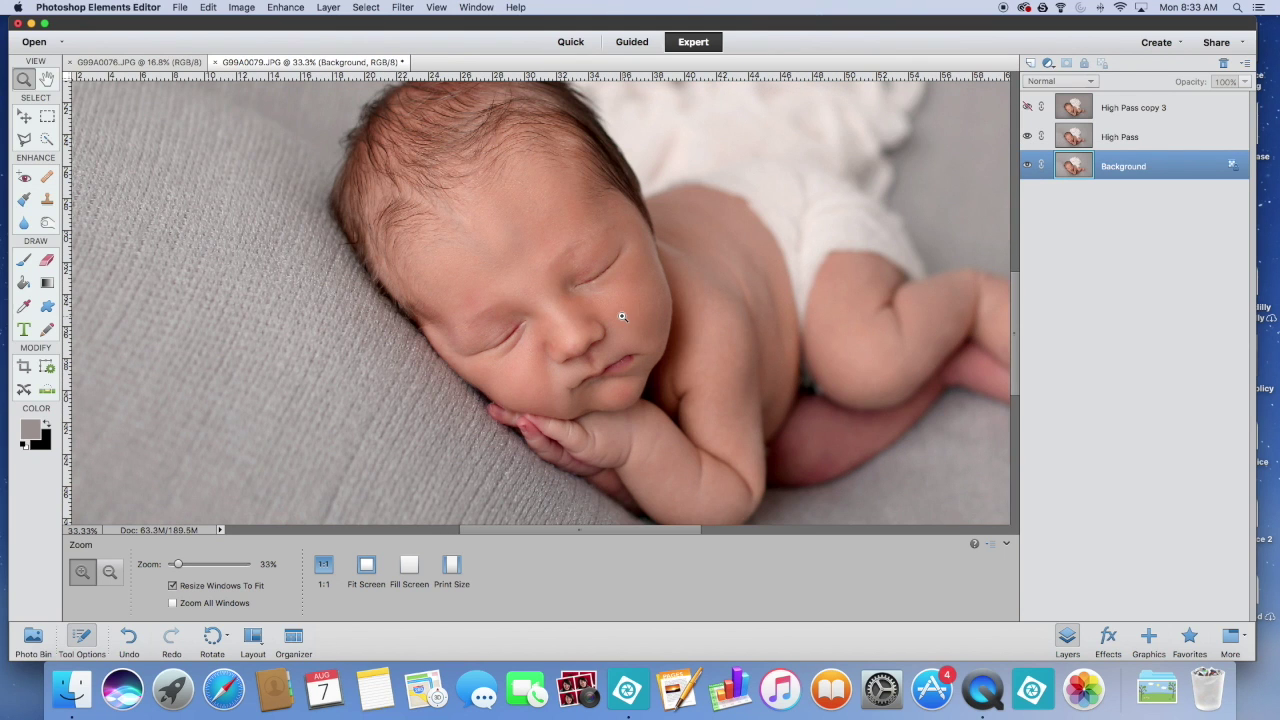
right_click(623, 318)
click(645, 322)
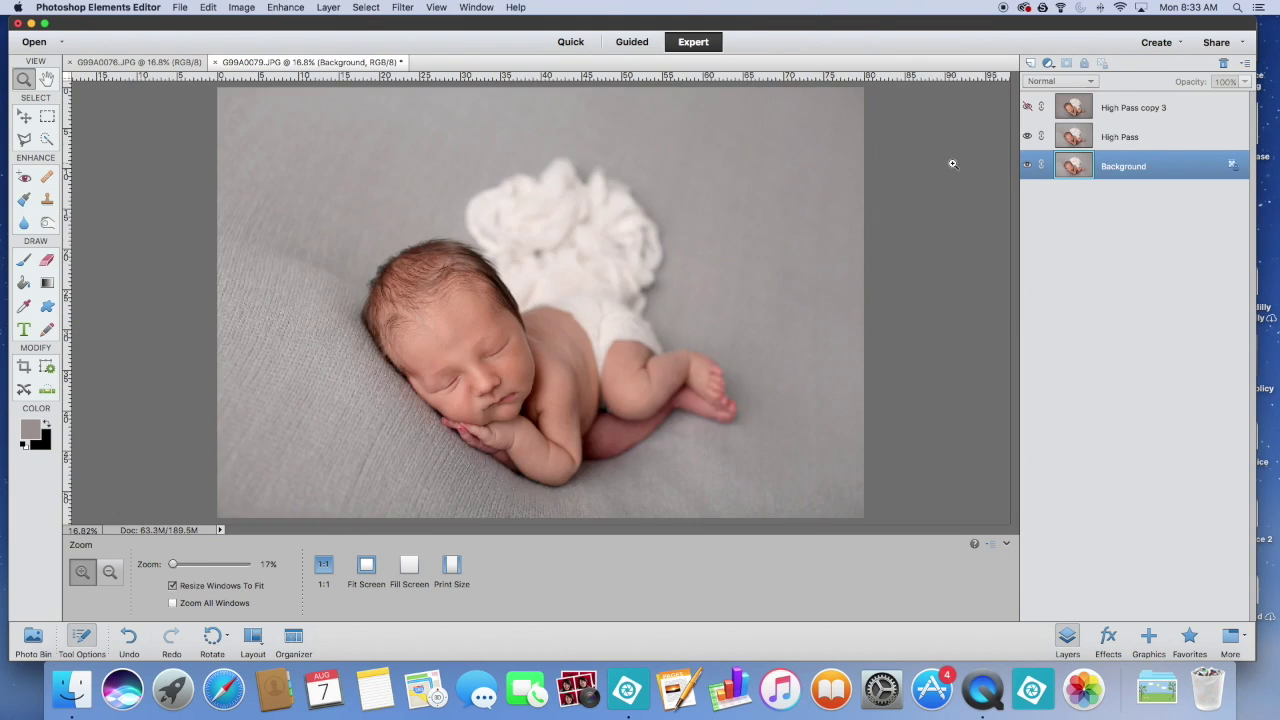
Step: Show High Pass copy 3, hide High Pass, and toggle copy 3 once to compare
click(1027, 107)
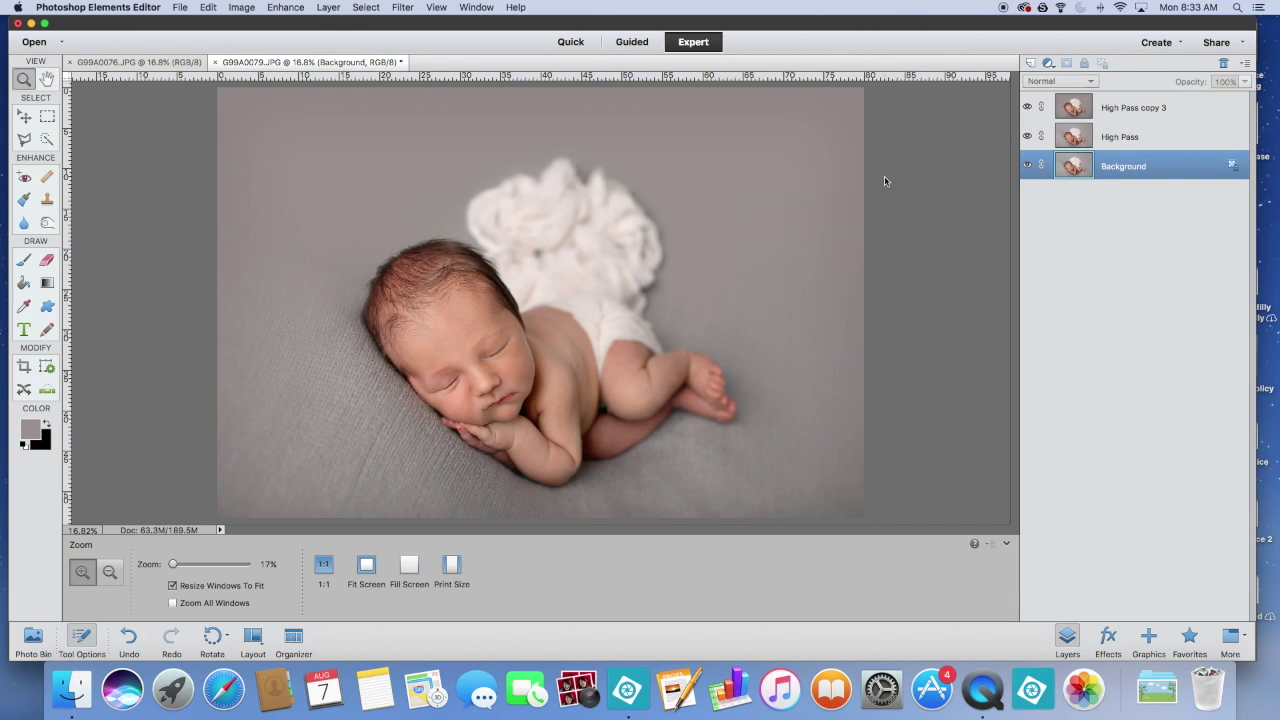
click(1027, 136)
click(1027, 107)
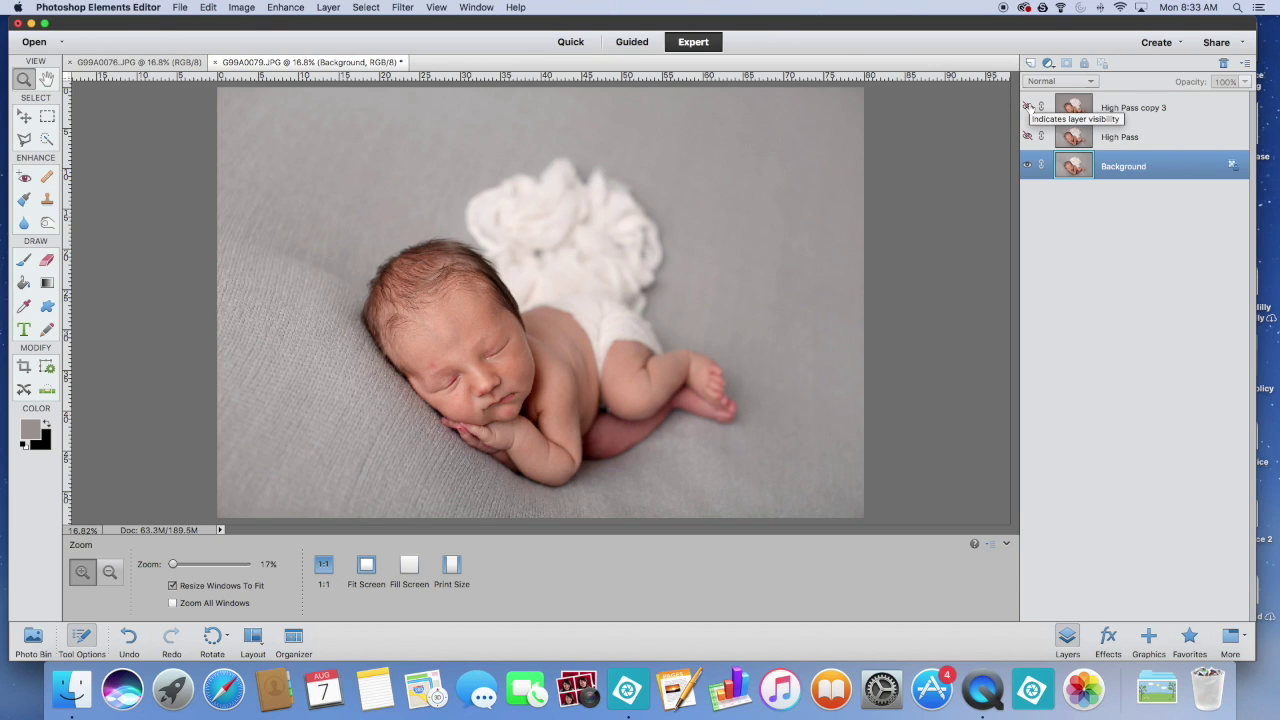
click(1027, 107)
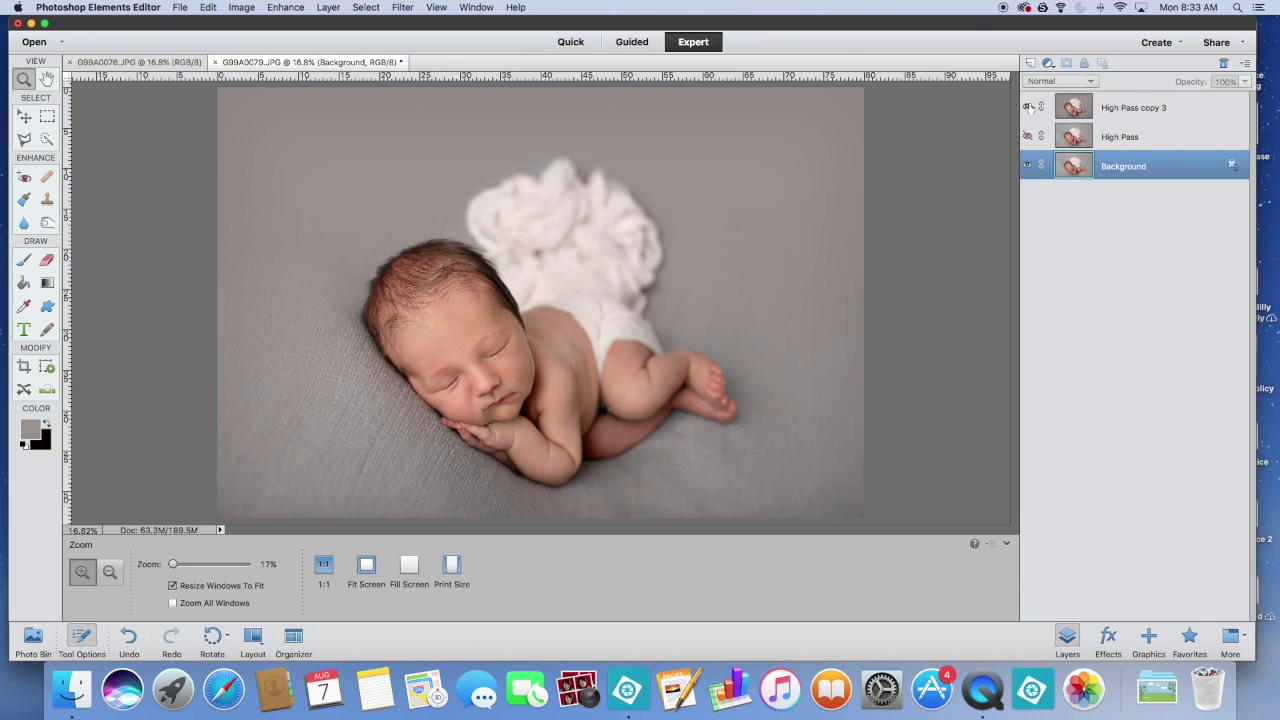